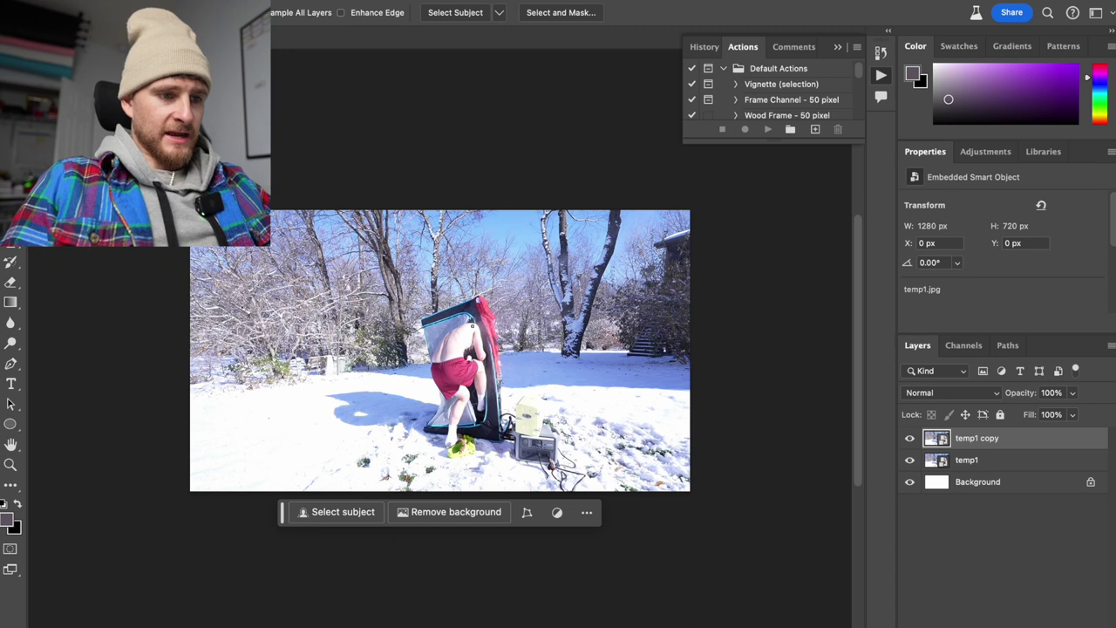
Select the man, the tent and the box beside it on the temp1 copy layer and mask the layer to that selection
click(431, 340)
key(super+d)
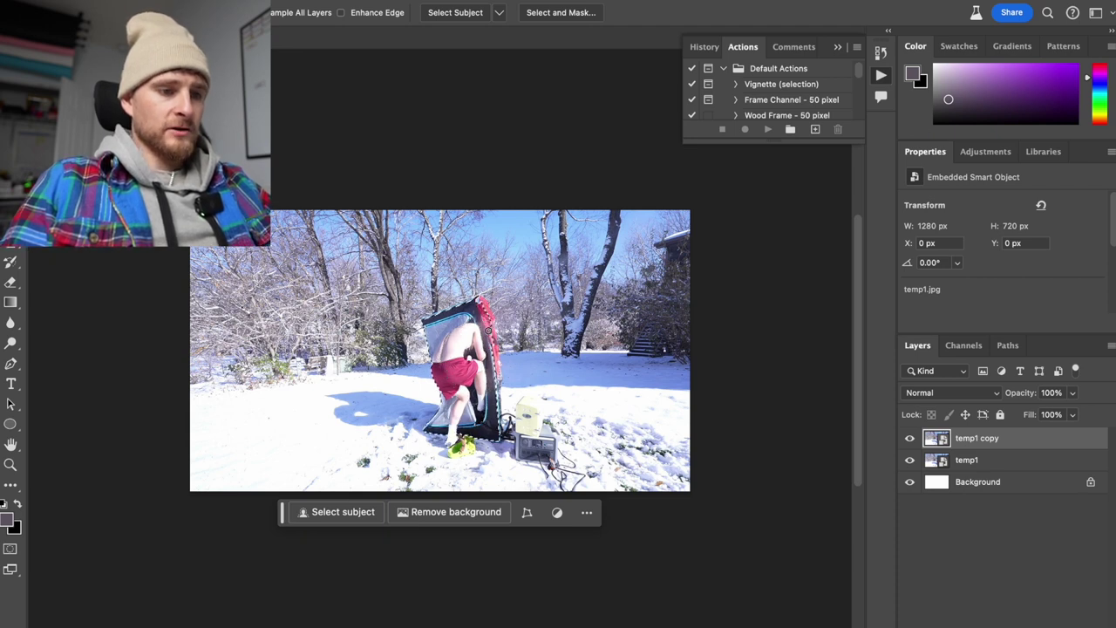
click(475, 306)
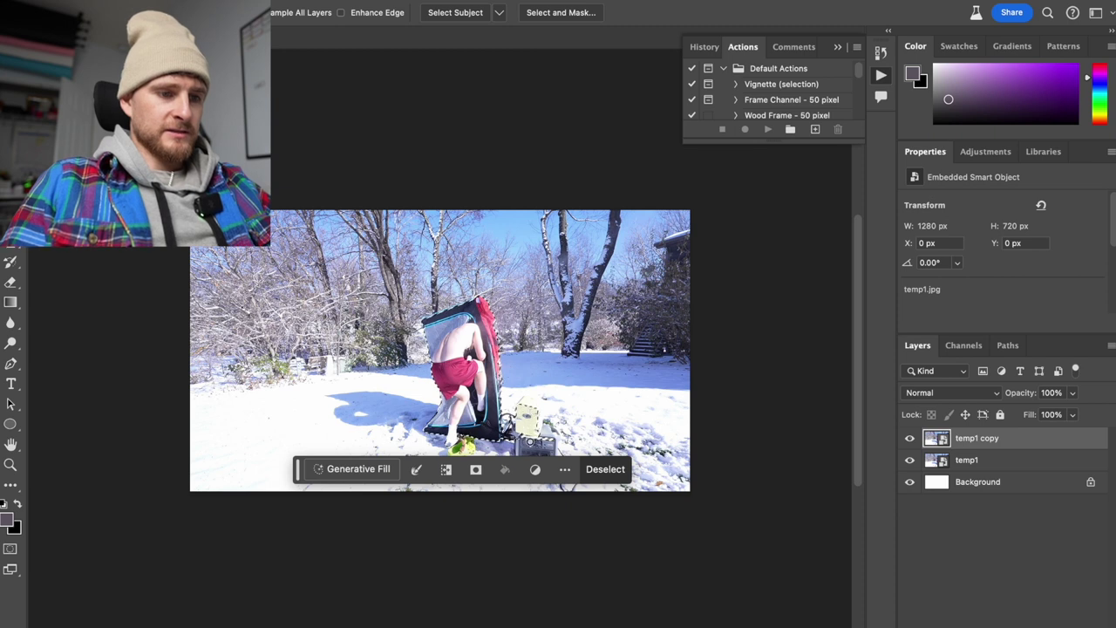
mouse_move(550, 442)
mouse_down()
mouse_move(541, 412)
mouse_move(546, 436)
mouse_up()
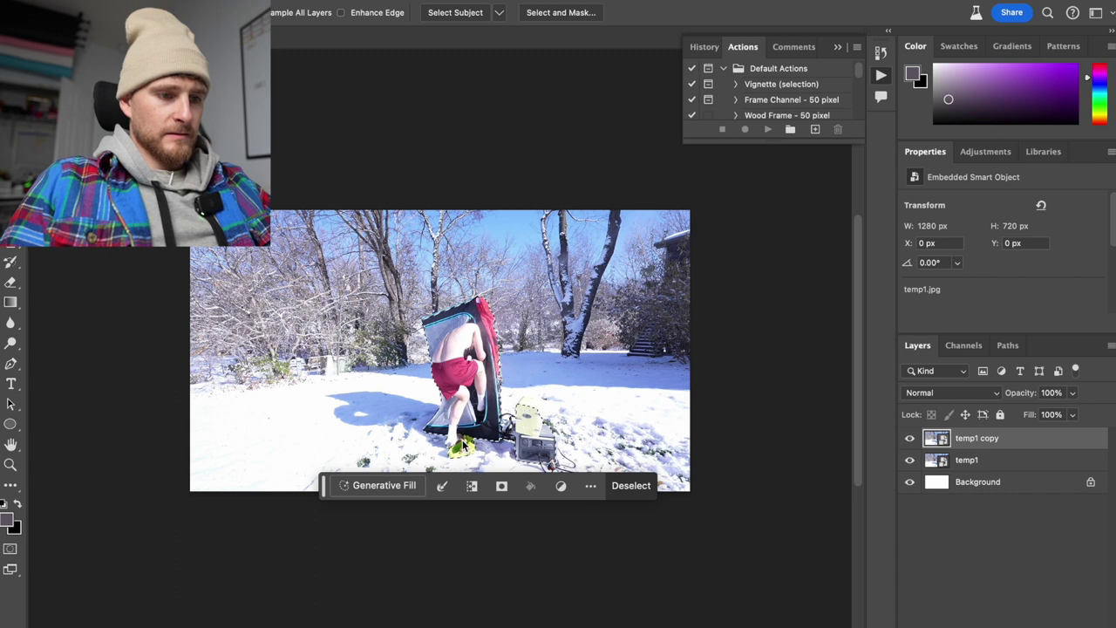
click(502, 486)
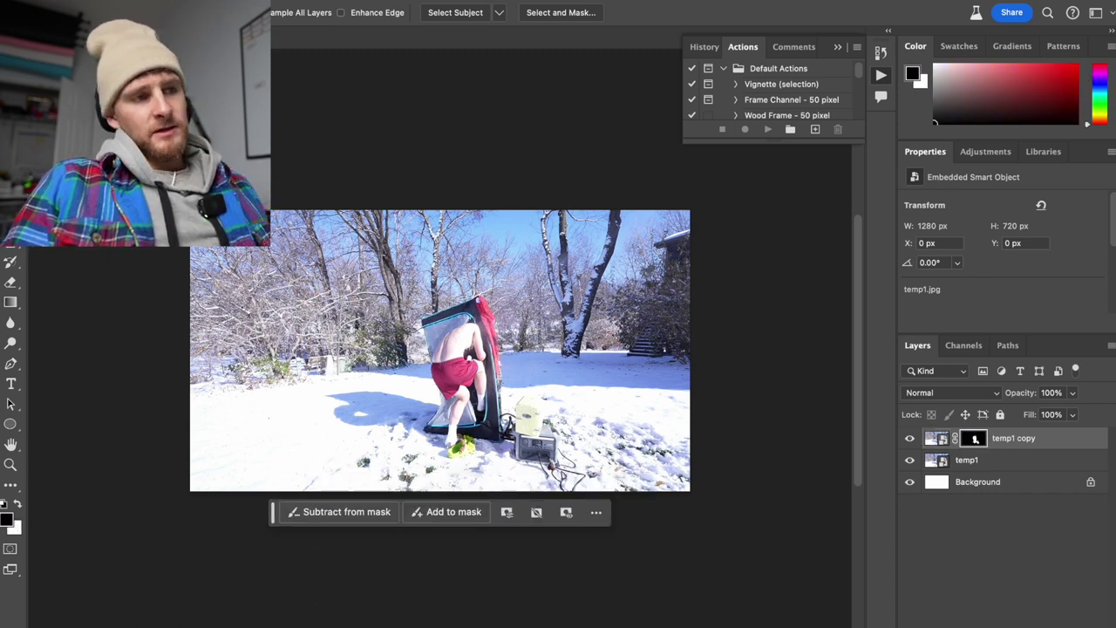
click(218, 2)
mouse_move(332, 15)
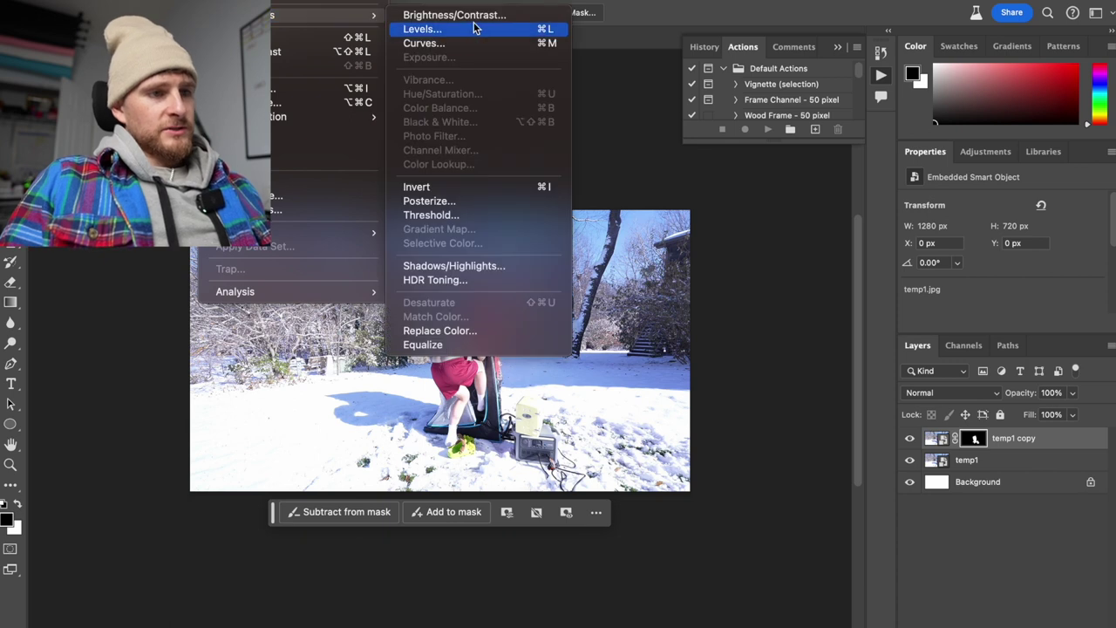
click(1061, 441)
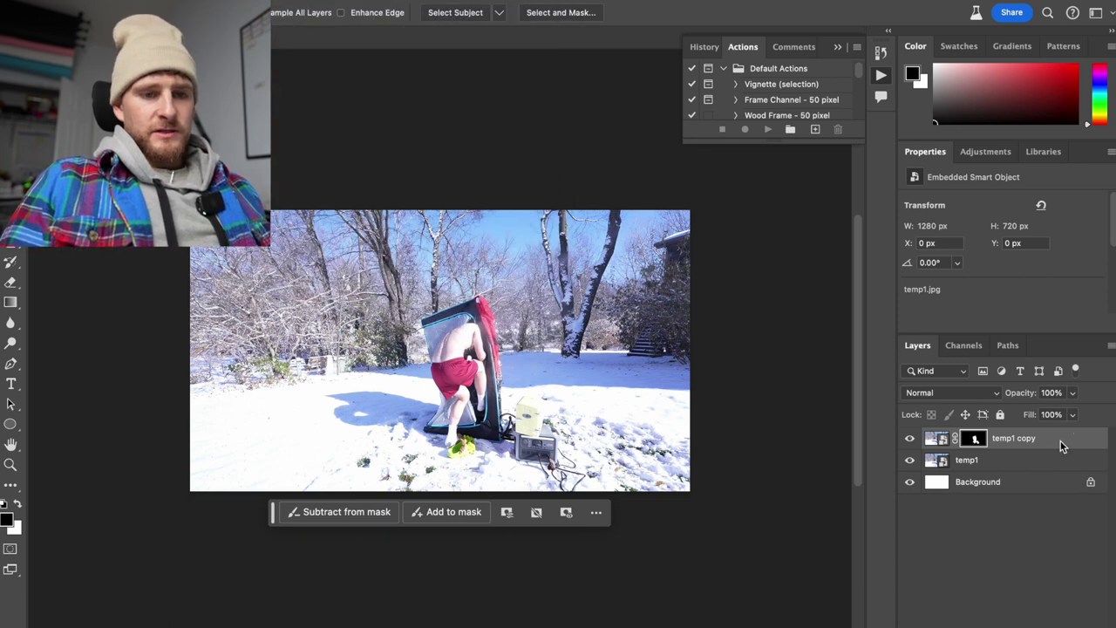
Apply a slight Brightness/Contrast adjustment to the image content of the masked temp1 copy layer
click(1043, 445)
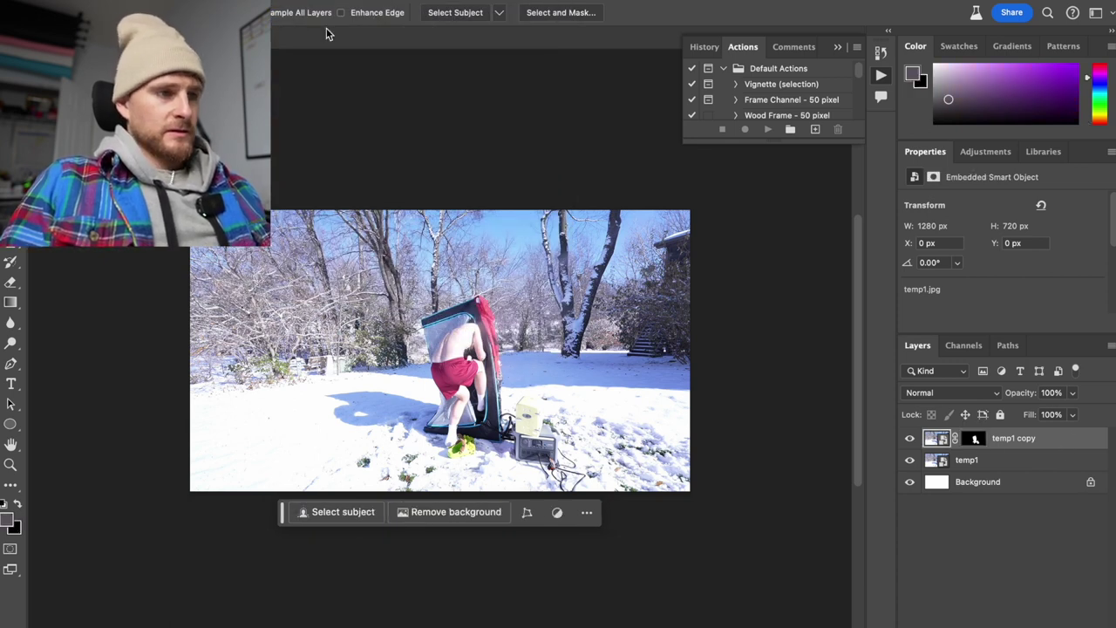
click(218, 1)
mouse_move(349, 15)
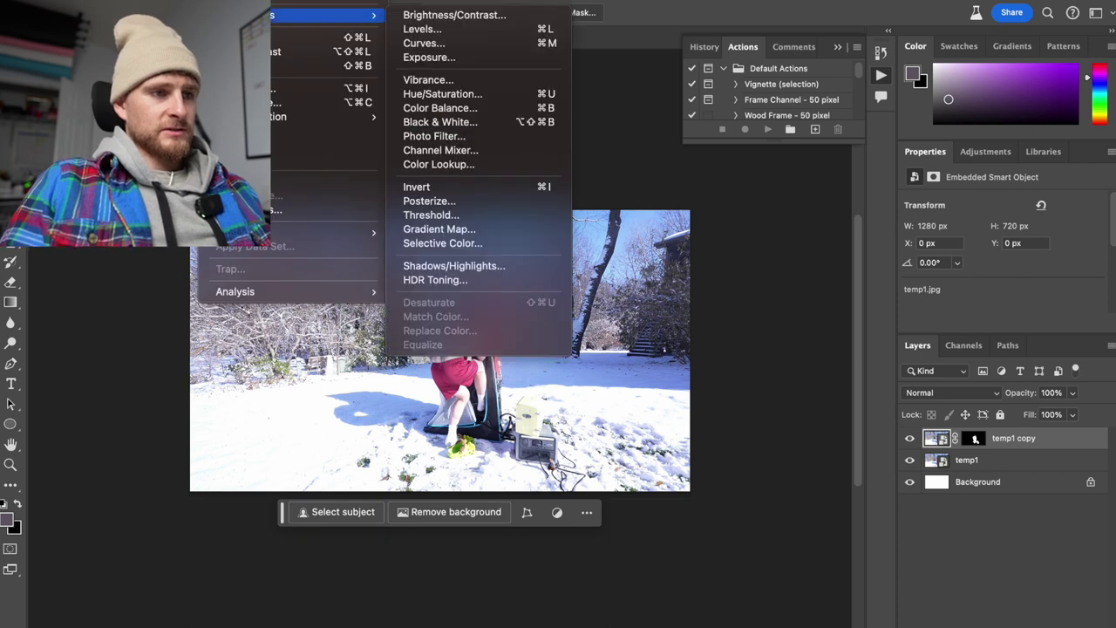
click(448, 13)
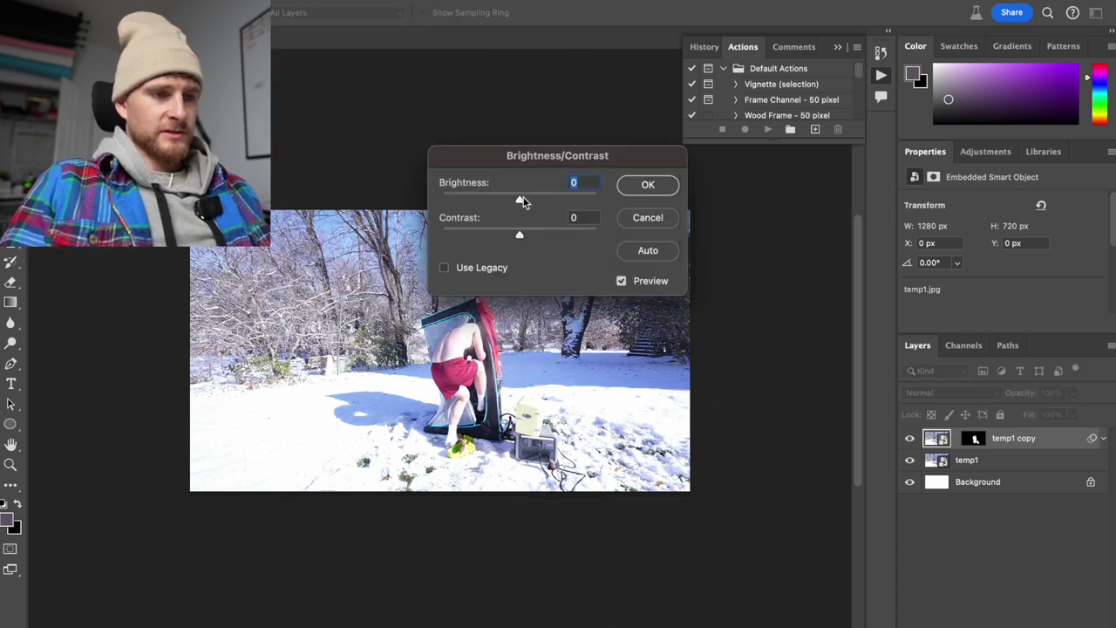
drag(518, 200, 523, 200)
drag(521, 238, 519, 239)
click(642, 184)
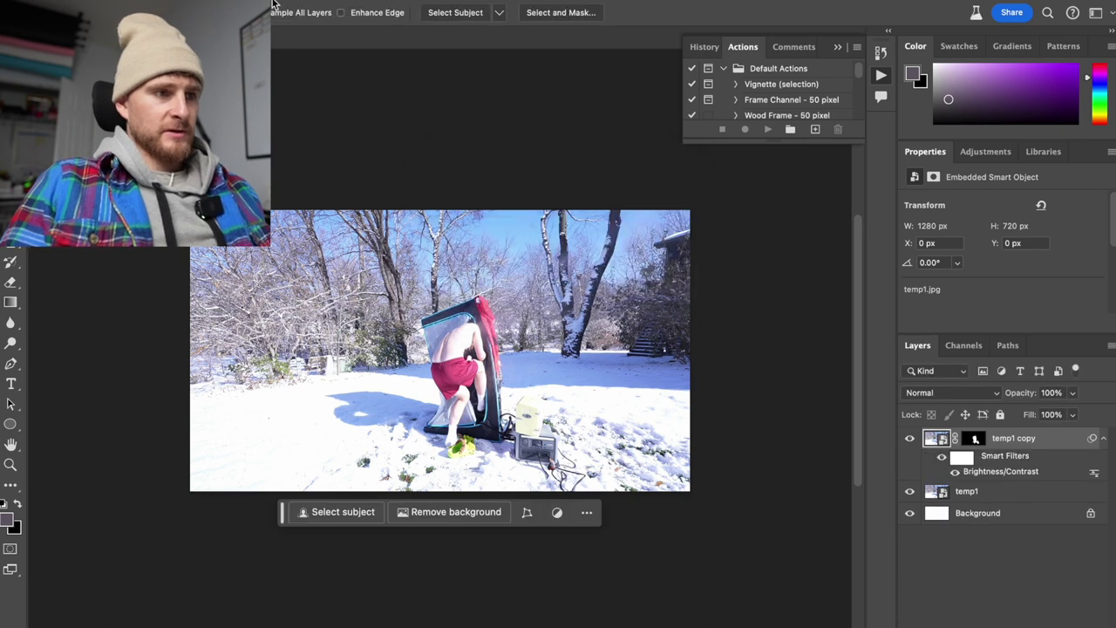
Add a Vibrance adjustment to the temp1 copy layer with vibrance +41 and saturation +24
click(218, 3)
mouse_move(367, 15)
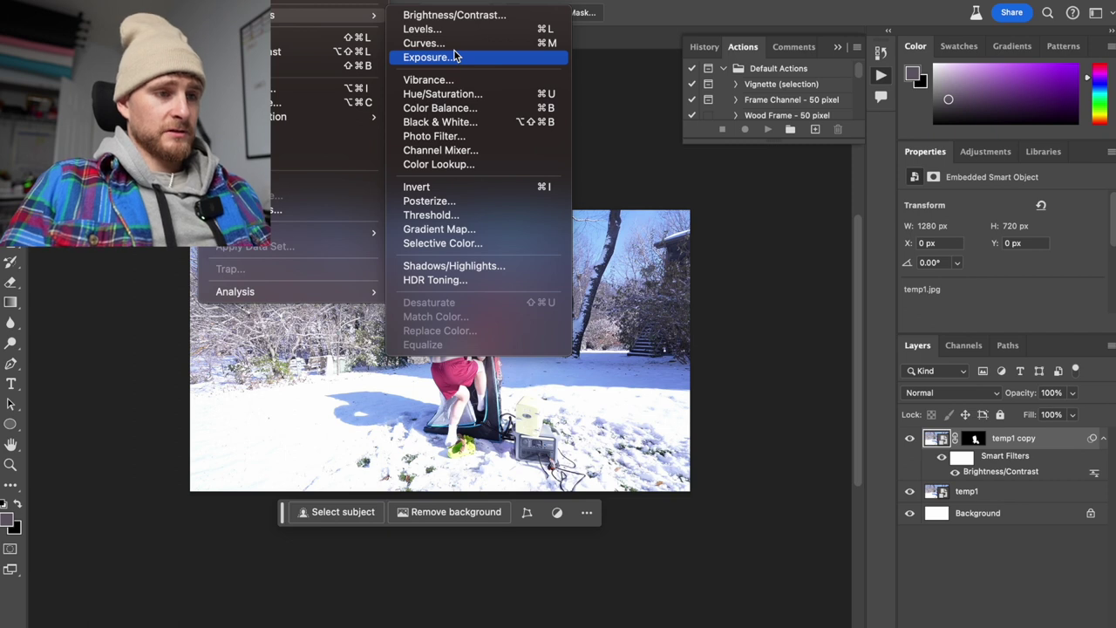
click(457, 79)
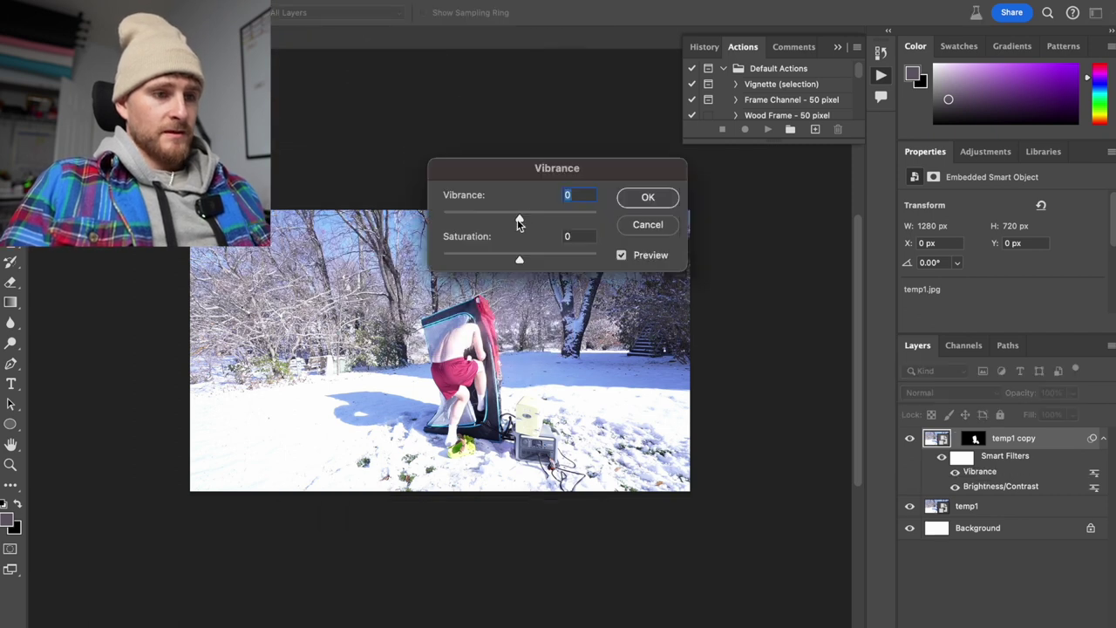
drag(519, 221, 552, 217)
drag(521, 259, 538, 260)
click(647, 196)
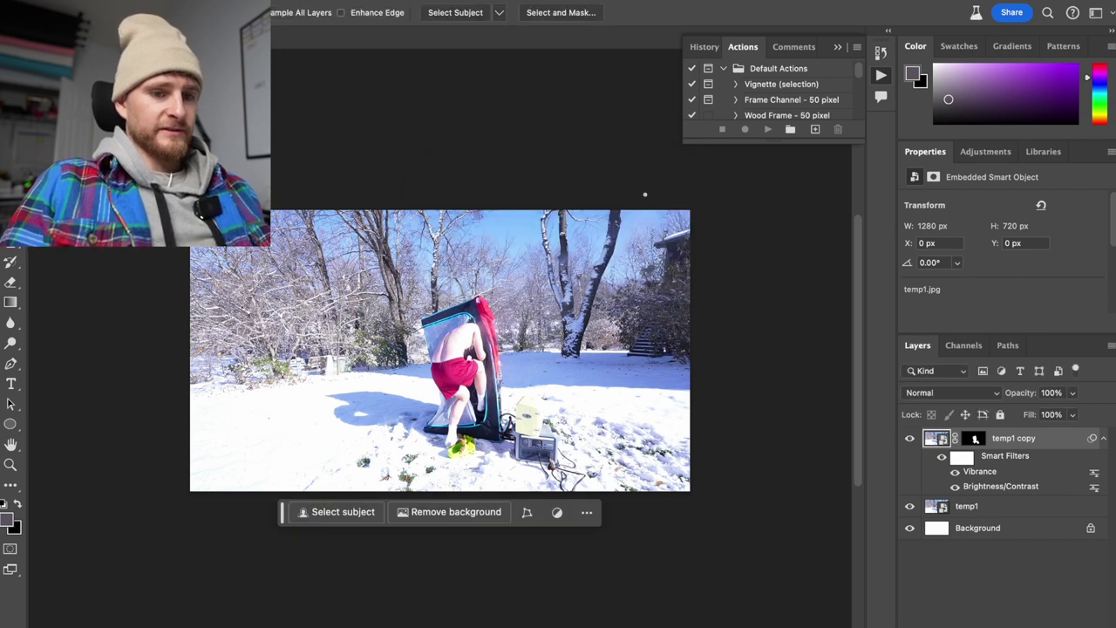
Darken the temp1 background photo layer with a Brightness/Contrast adjustment that lowers the brightness moderately
click(993, 507)
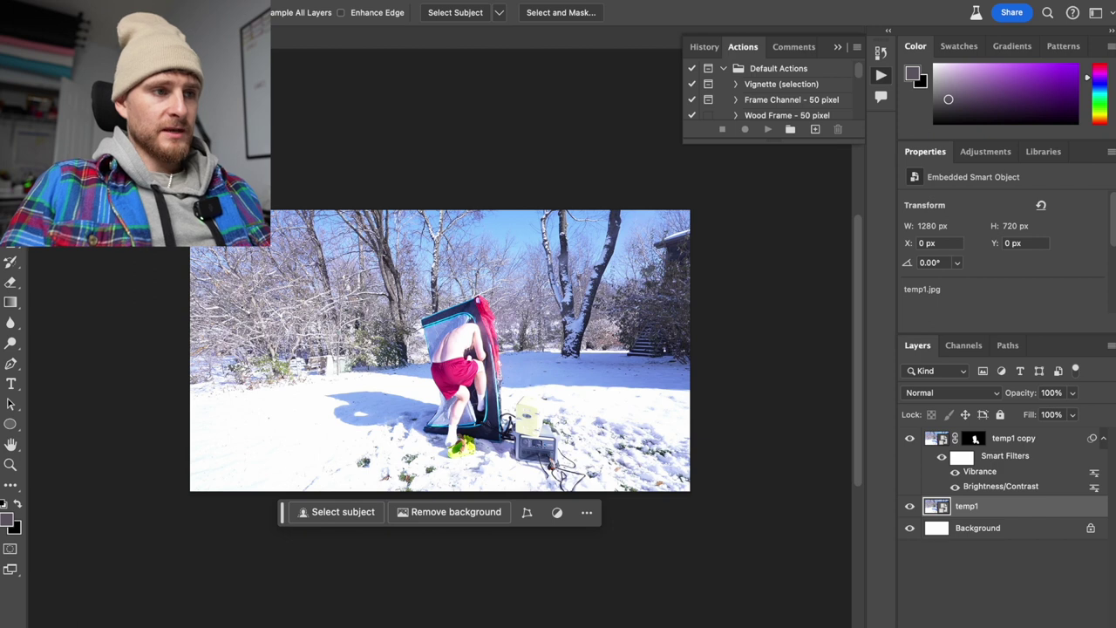
click(218, 2)
mouse_move(294, 14)
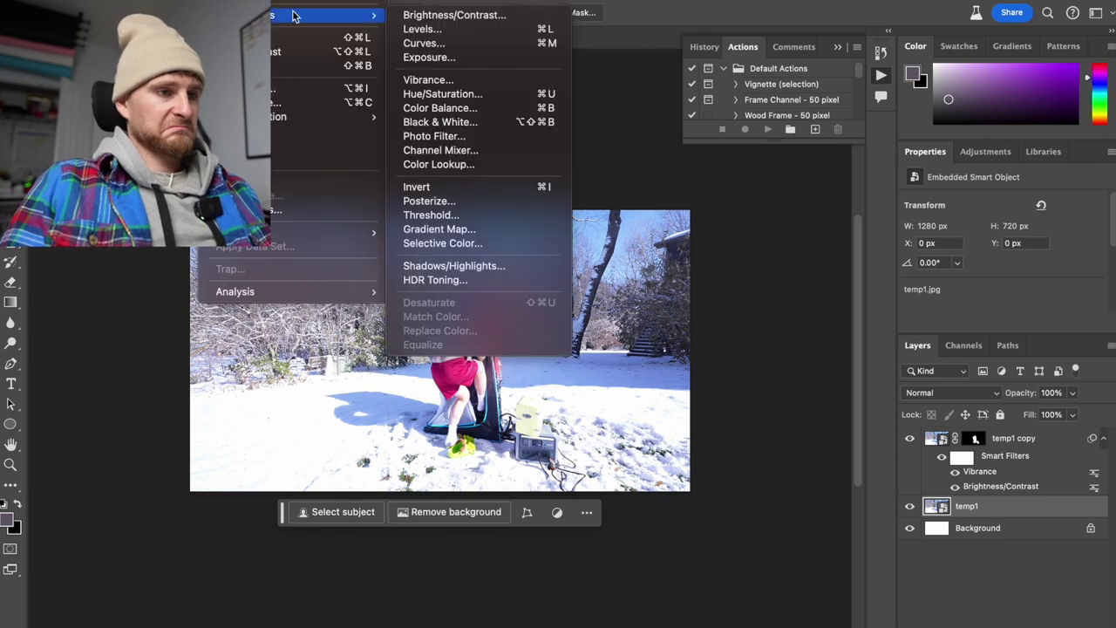
click(471, 15)
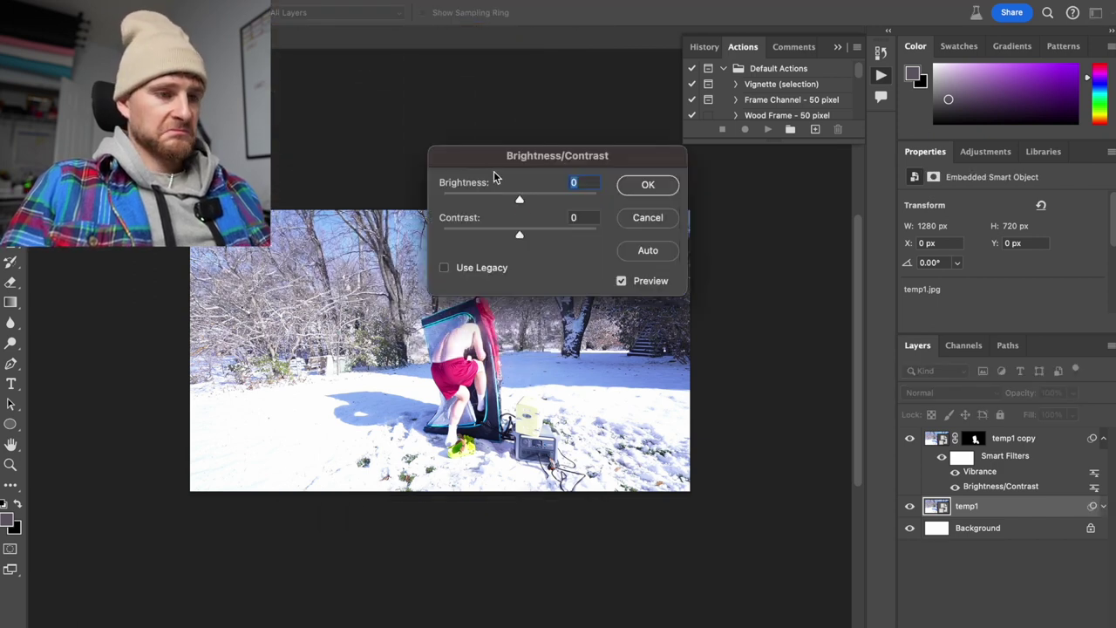
drag(521, 201, 491, 202)
click(648, 184)
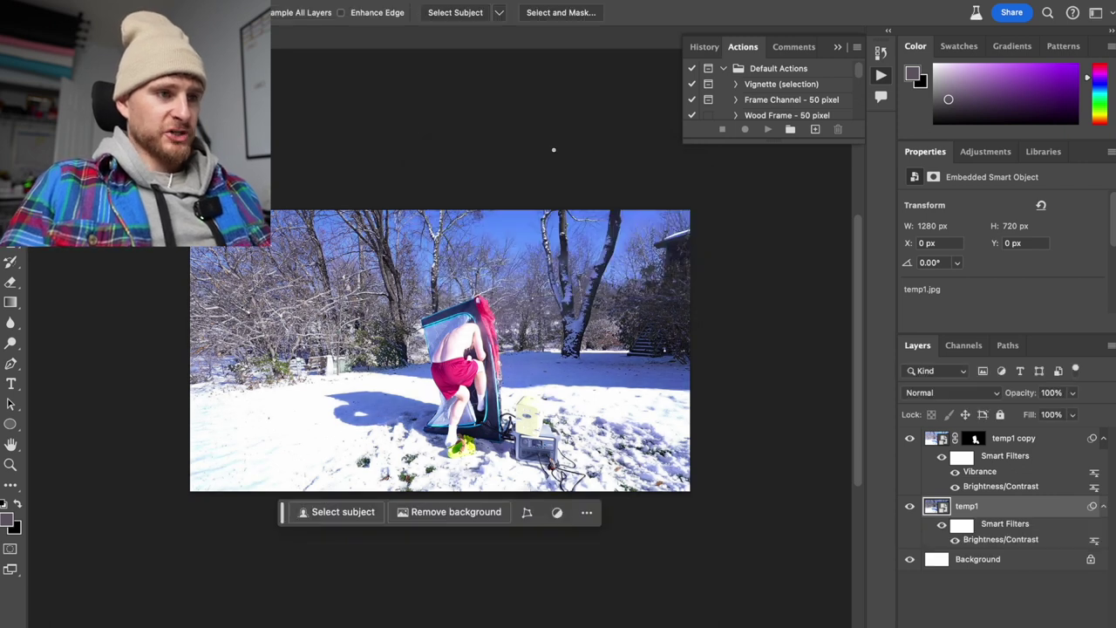
Mute the temp1 layer's colours with a Vibrance adjustment, lowering both vibrance and saturation
click(214, 1)
mouse_move(331, 15)
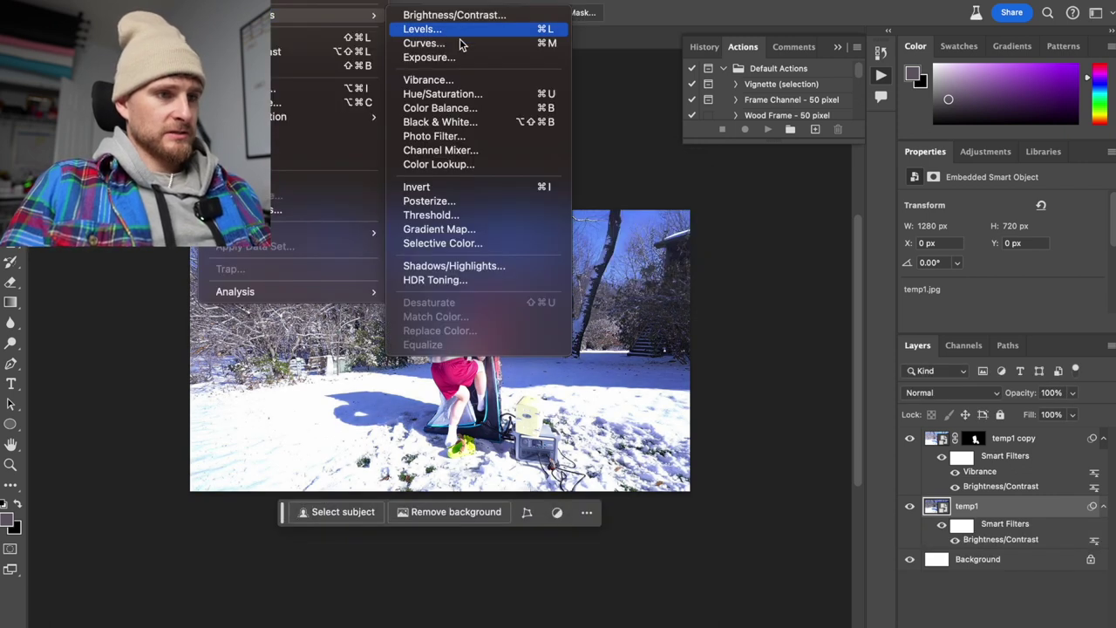
click(456, 80)
drag(520, 213, 487, 220)
drag(516, 263, 497, 259)
click(645, 199)
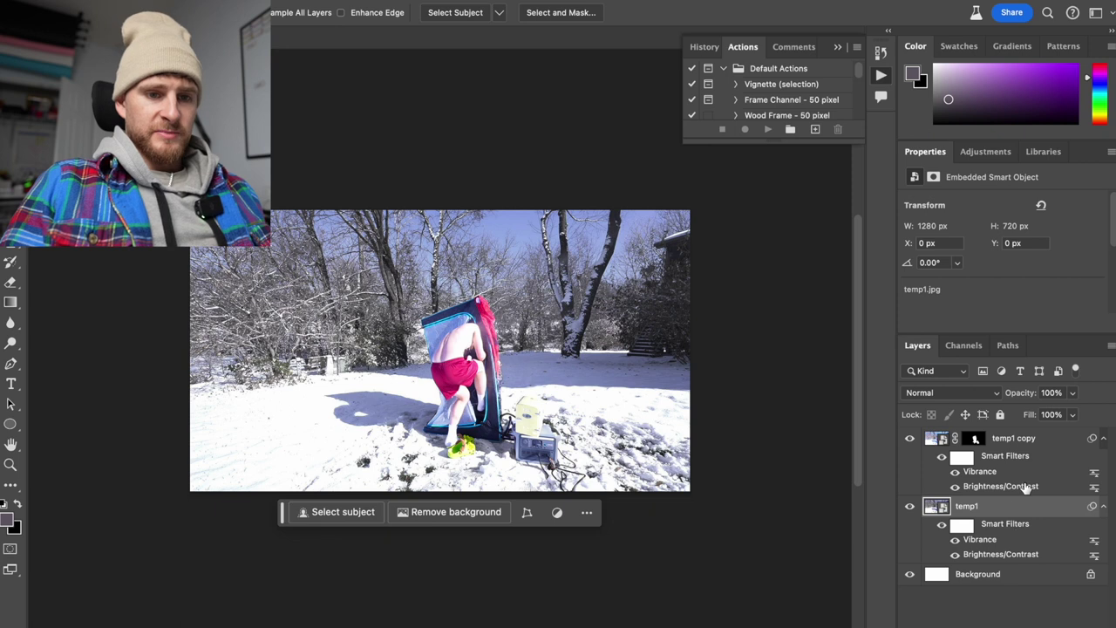
Edit the Vibrance smart filter of the temp1 copy layer to vibrance +52 and saturation +54
double_click(1017, 473)
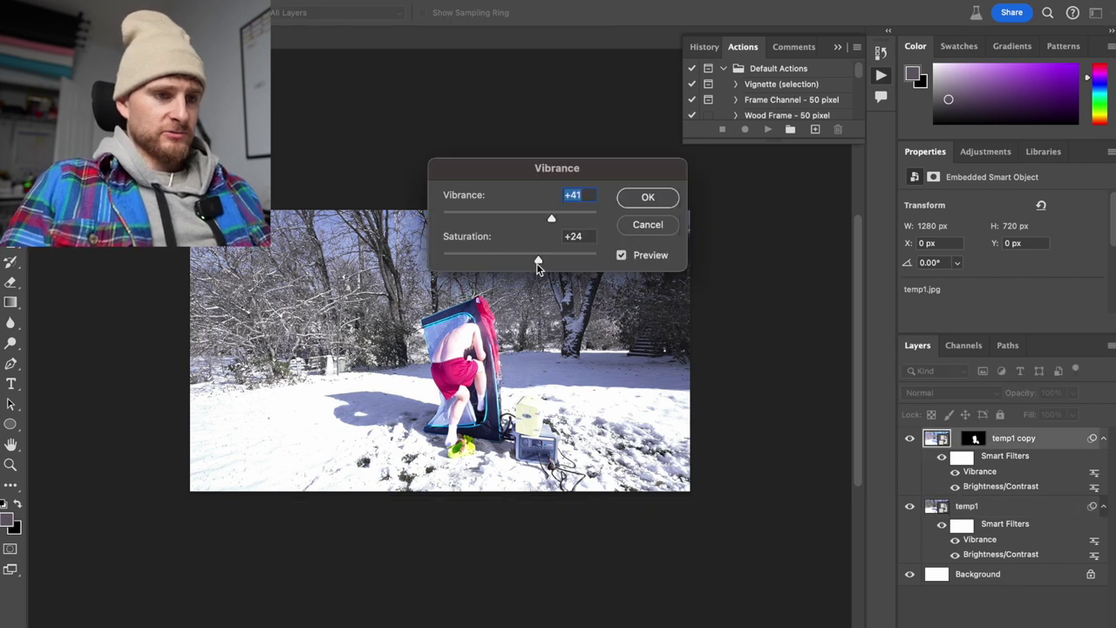
mouse_move(565, 260)
mouse_down()
mouse_move(579, 258)
mouse_move(563, 262)
mouse_up()
drag(552, 218, 559, 220)
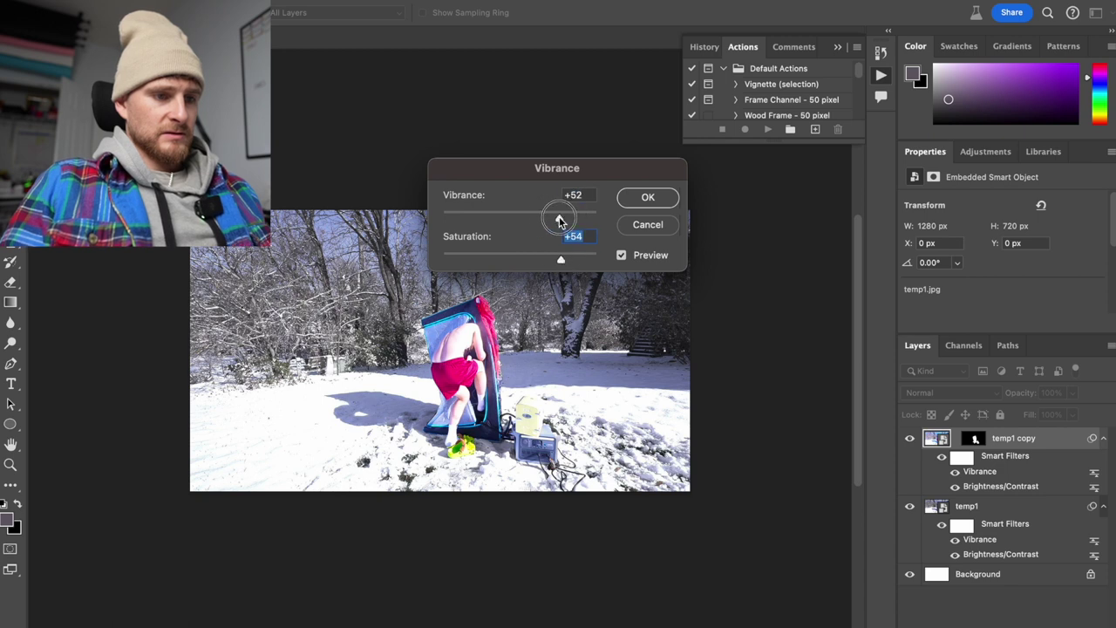
click(657, 197)
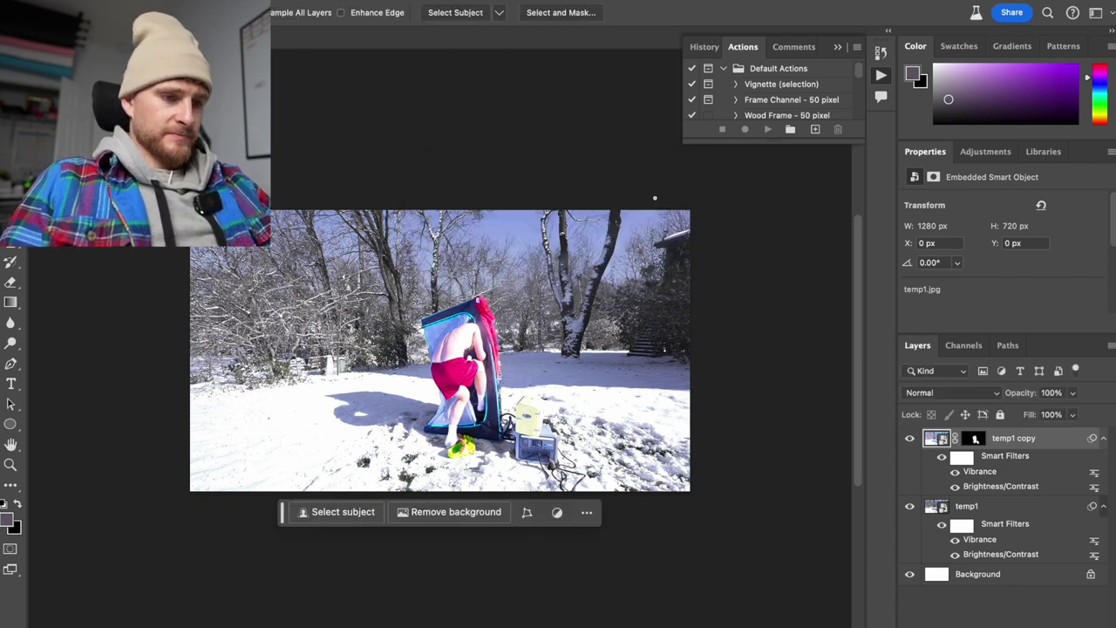
Export the image with Save for Web as a medium-quality JPEG named 1.jpg into the 044 - Side Quest Day 11/27/23 folder
click(148, 1)
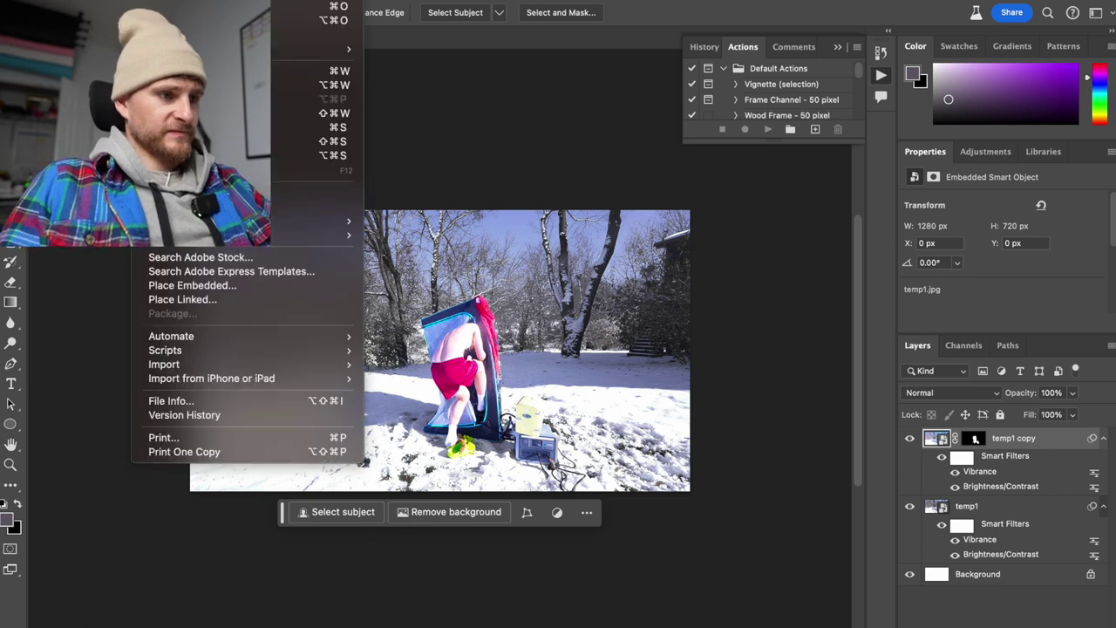
mouse_move(314, 221)
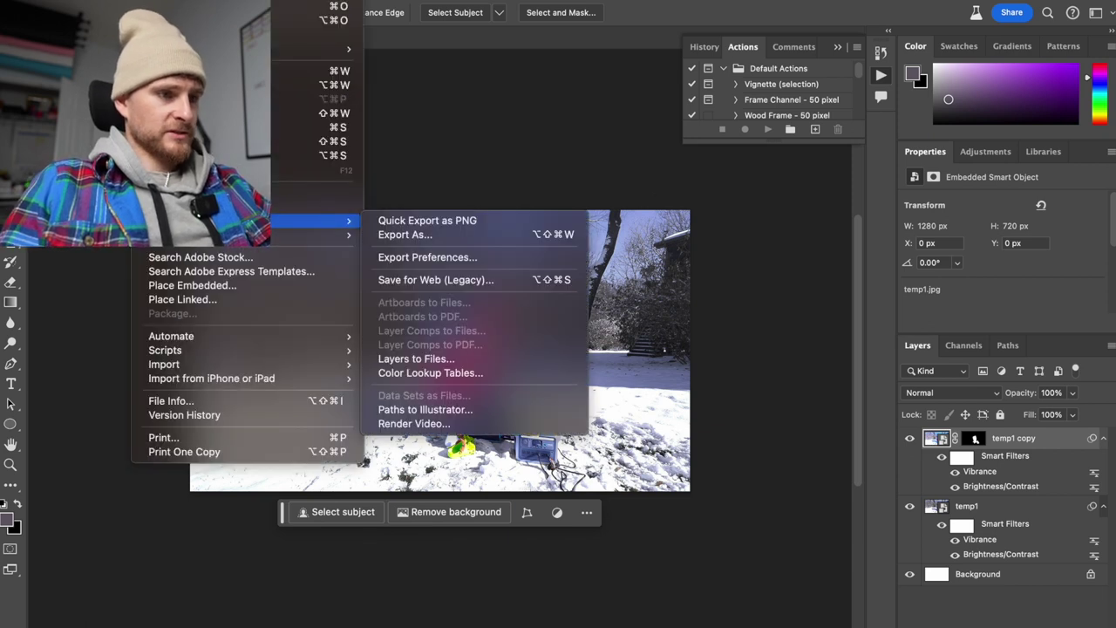
click(440, 279)
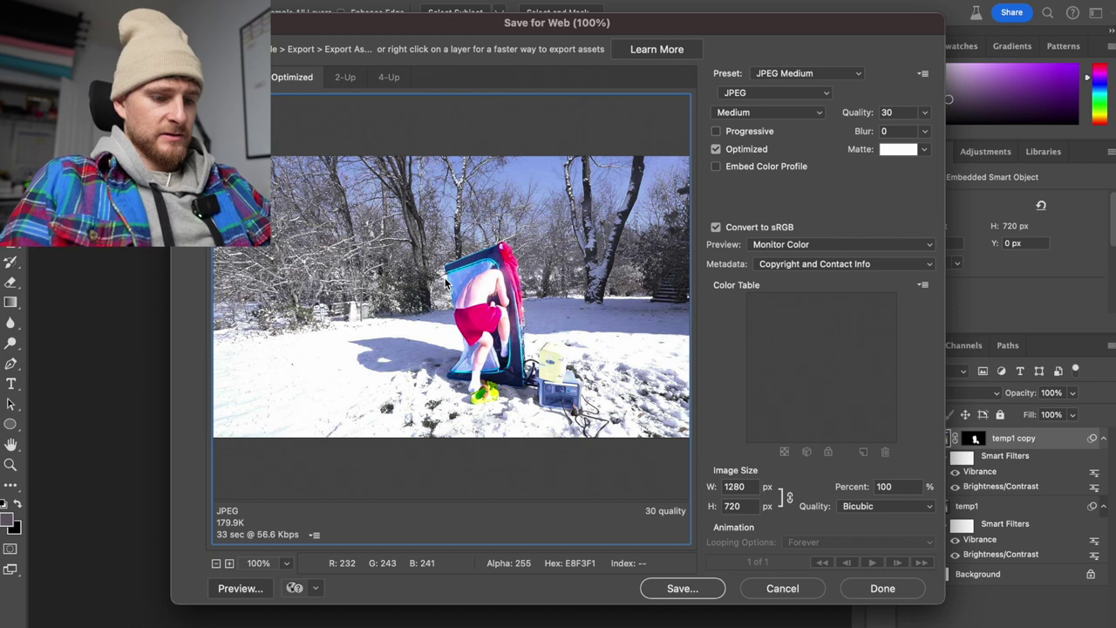
key(Return)
text(1)
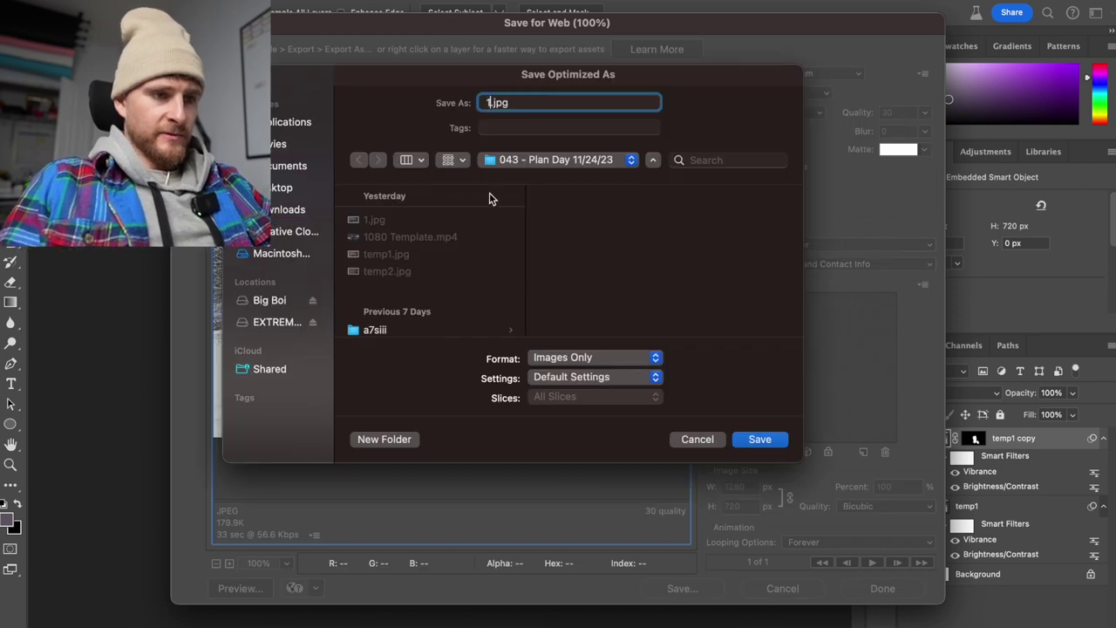
click(509, 162)
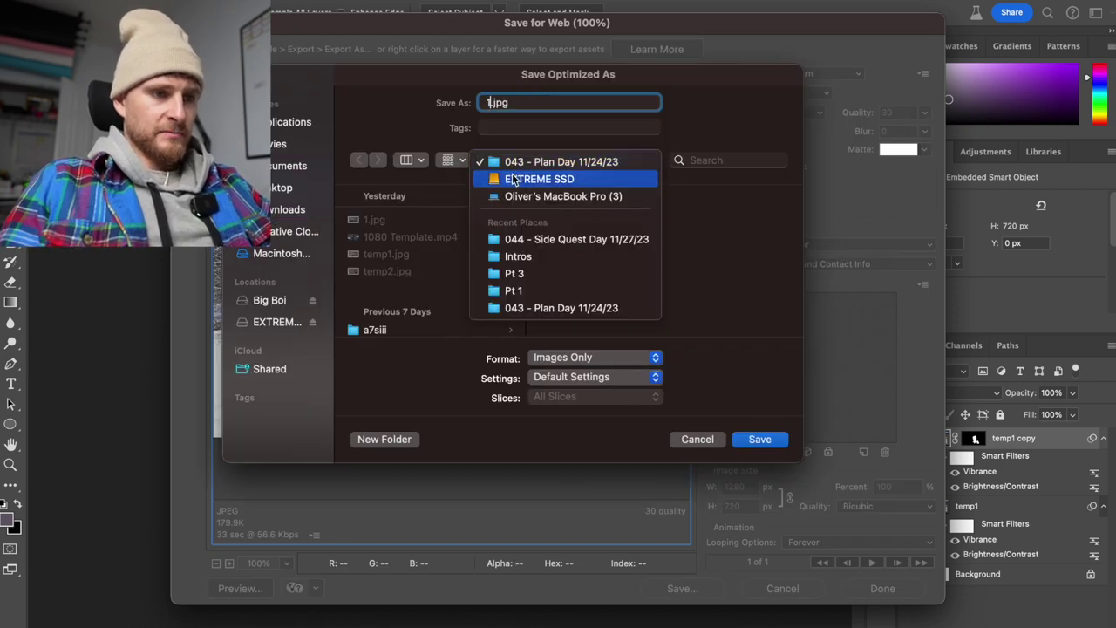
click(517, 240)
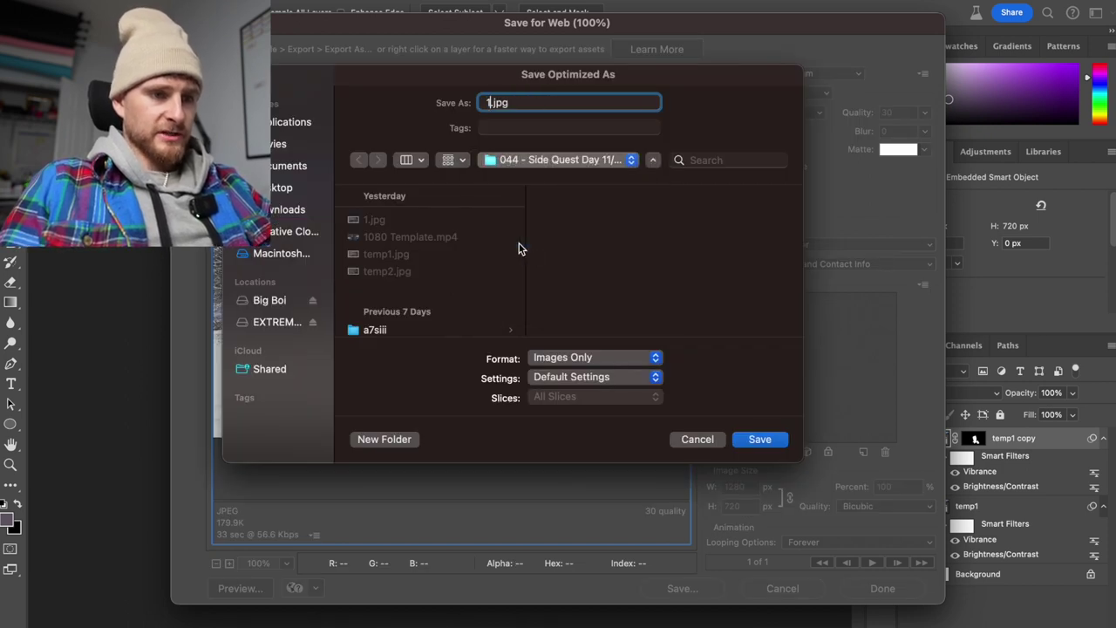
click(758, 439)
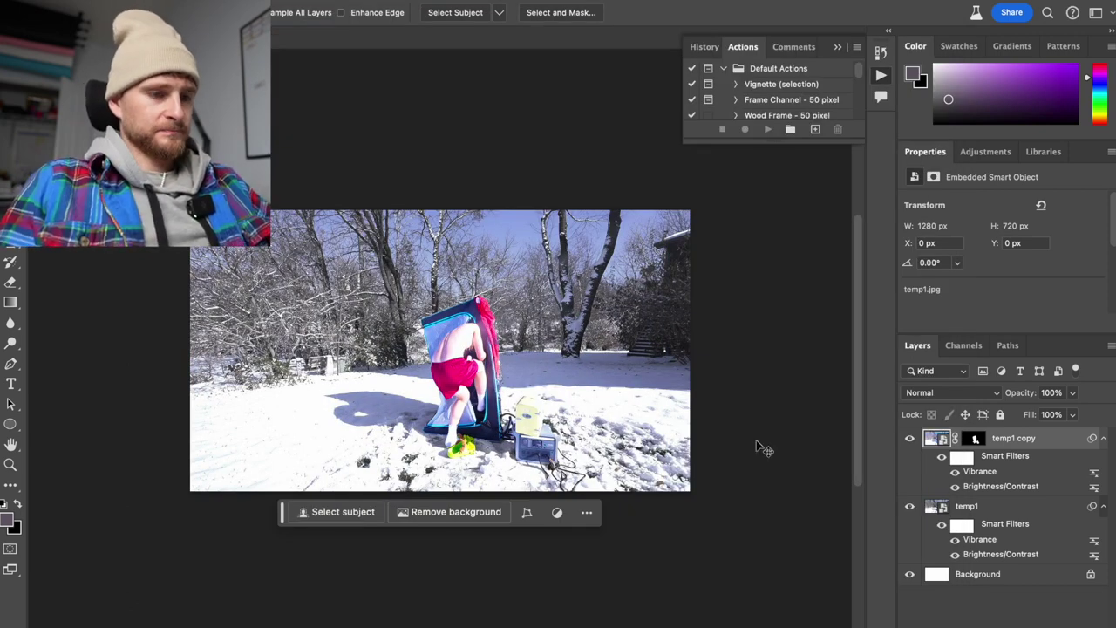
Quit Photoshop and load the YouTube home page in the web browser
key(super+q)
click(562, 270)
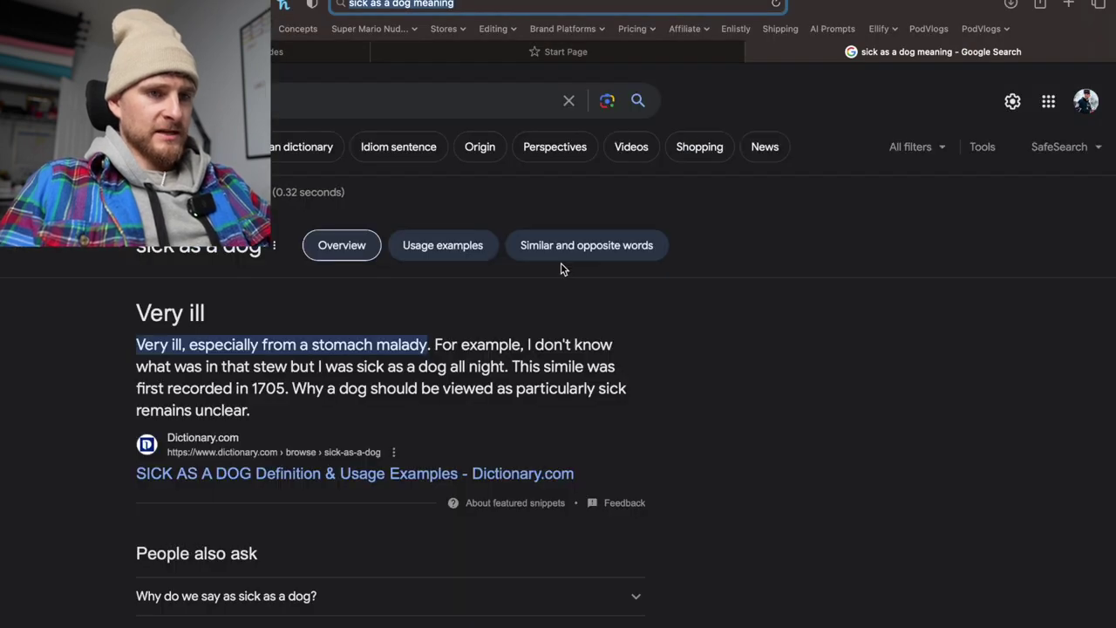
text(you)
key(Return)
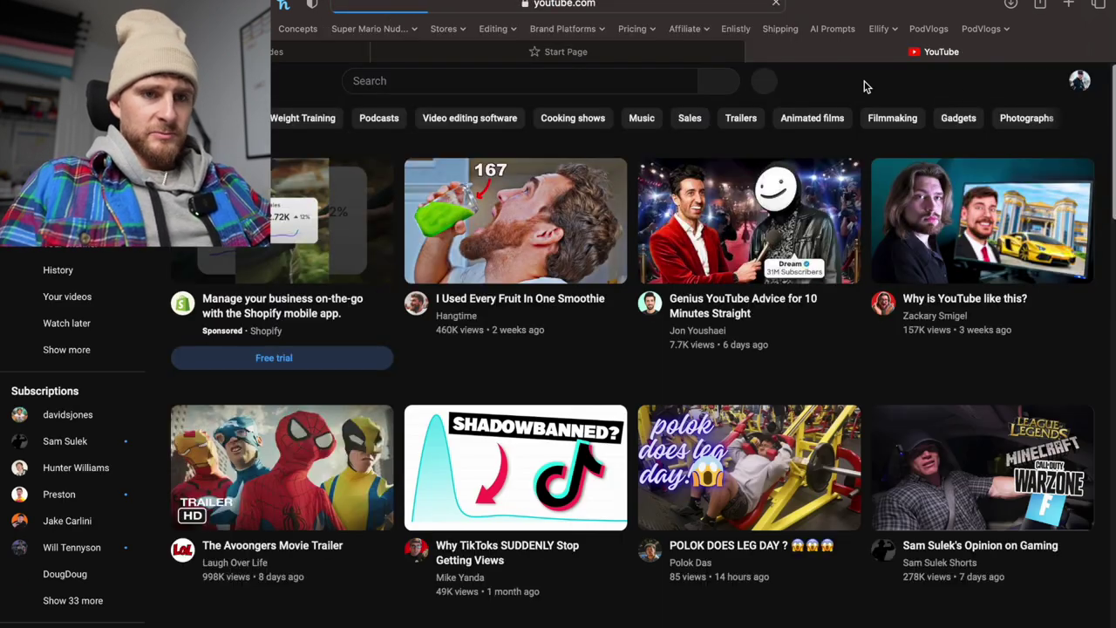
Check the YouTube account menu and the channel's notifications, and close them again
click(1079, 81)
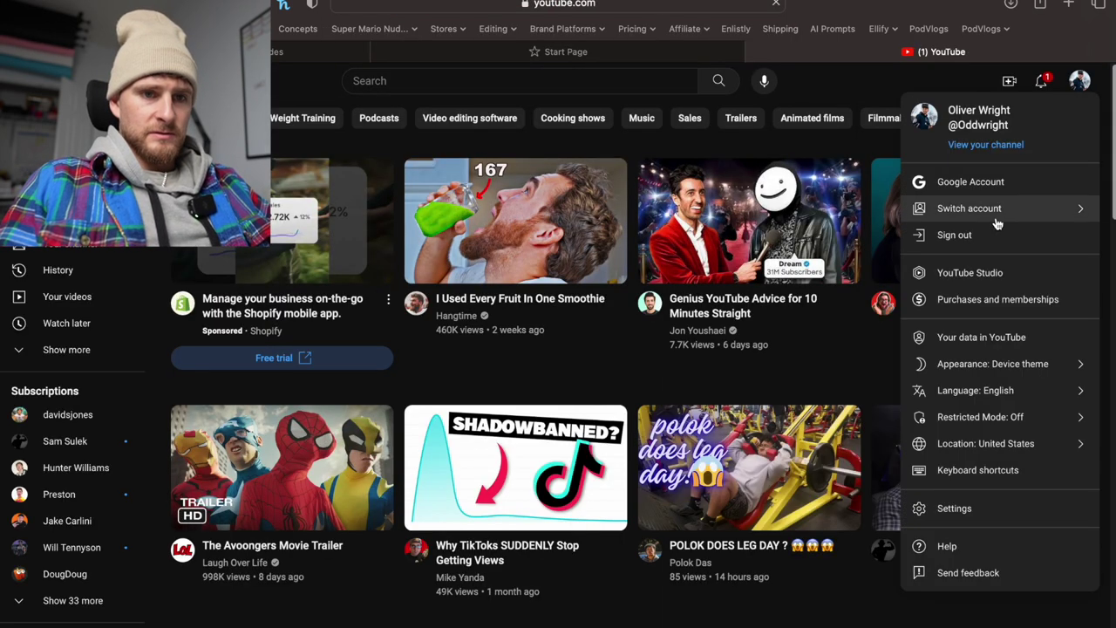
click(1044, 85)
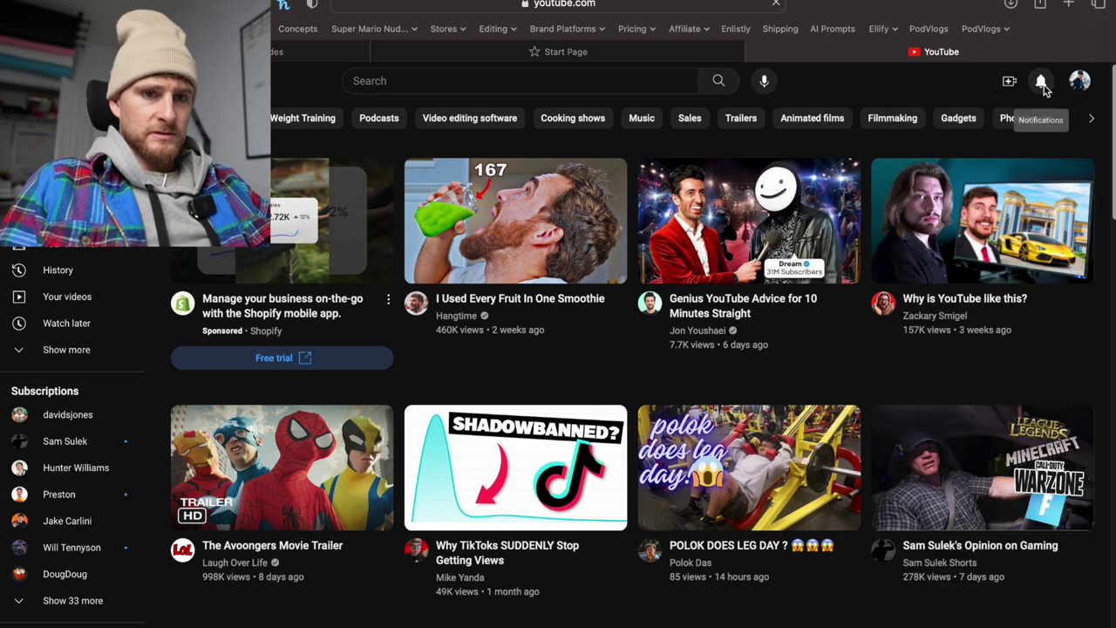
click(1042, 82)
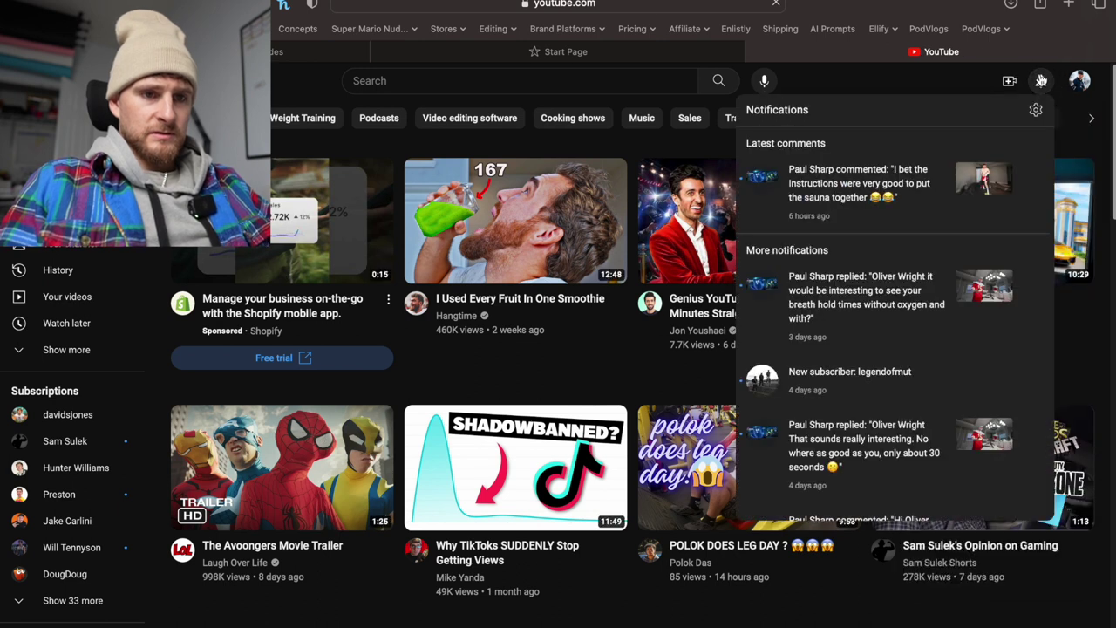
click(1042, 81)
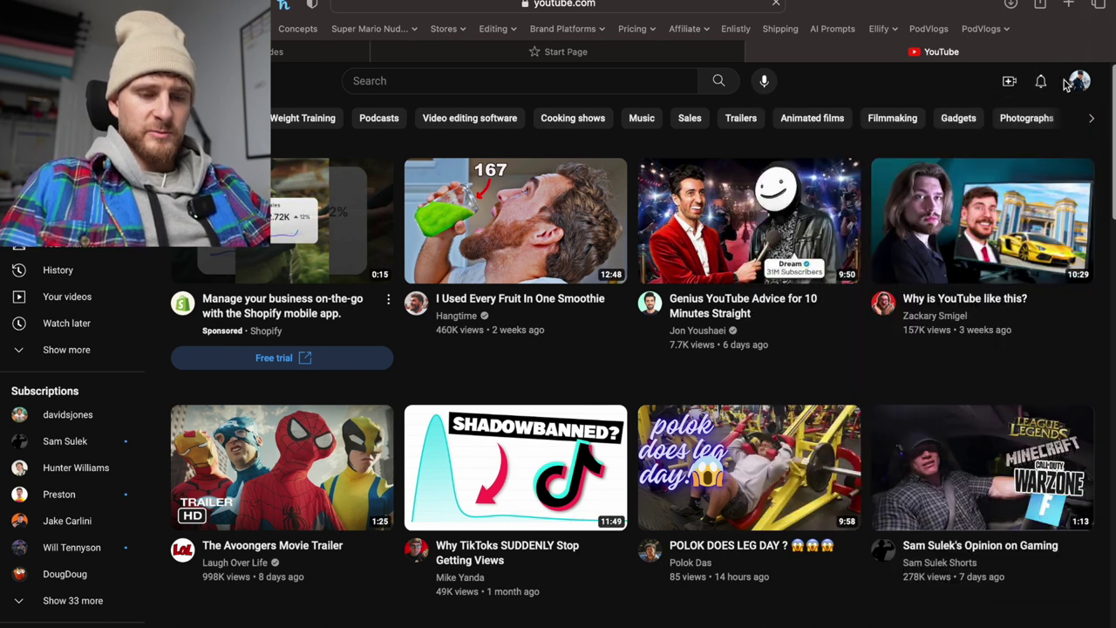
Open YouTube Studio for the channel and look at the analytics of the latest video, Side Quest Day 043, before returning to the dashboard
click(1080, 80)
click(851, 84)
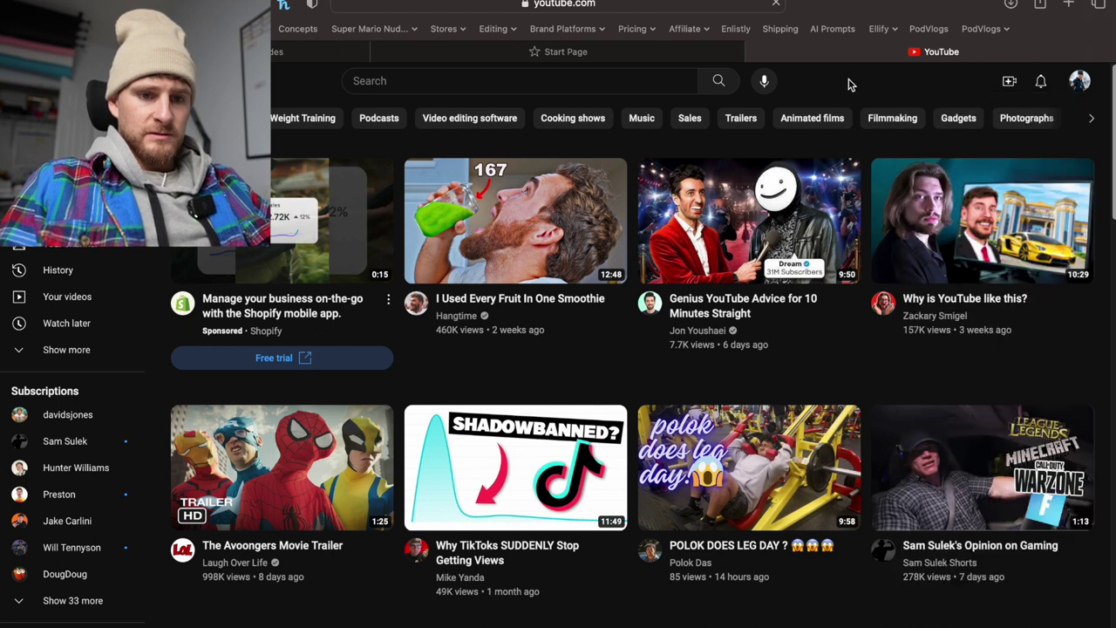
click(1076, 84)
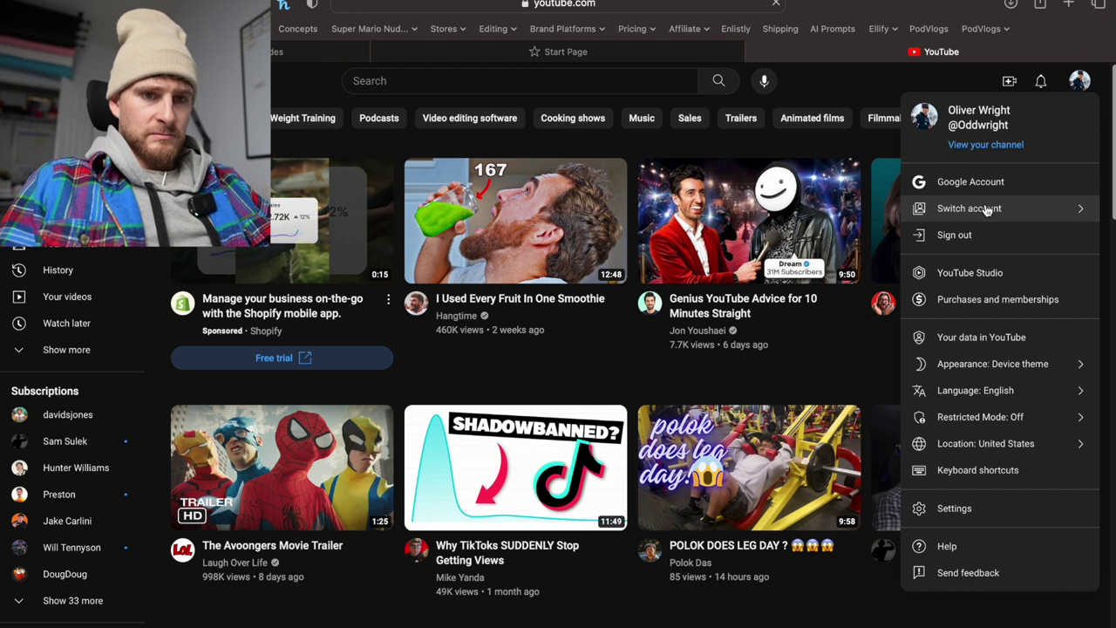
click(971, 273)
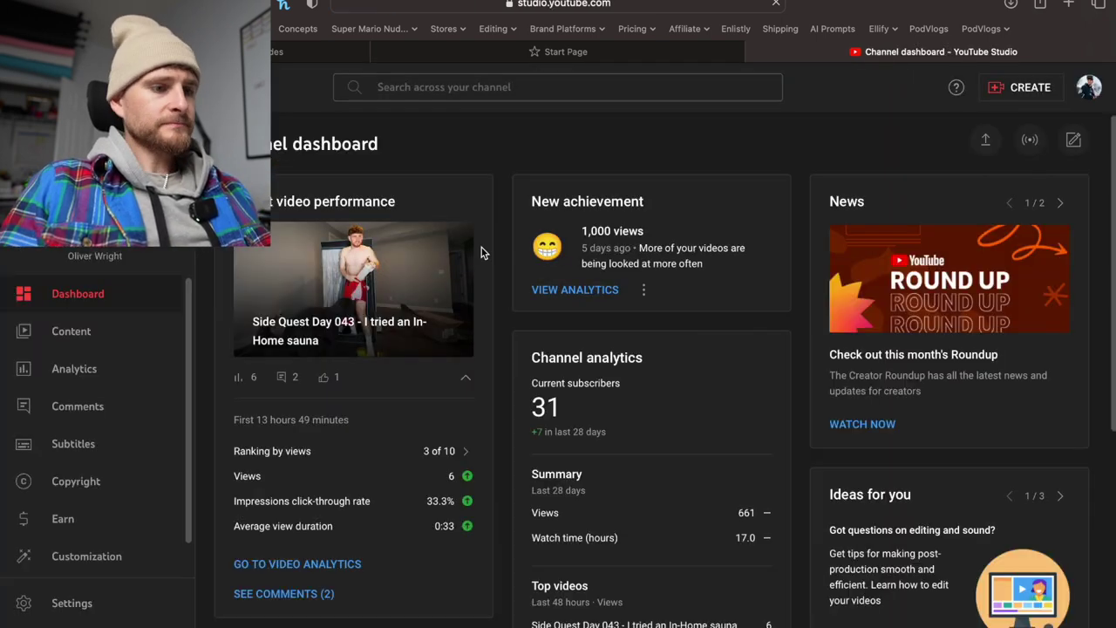
click(289, 565)
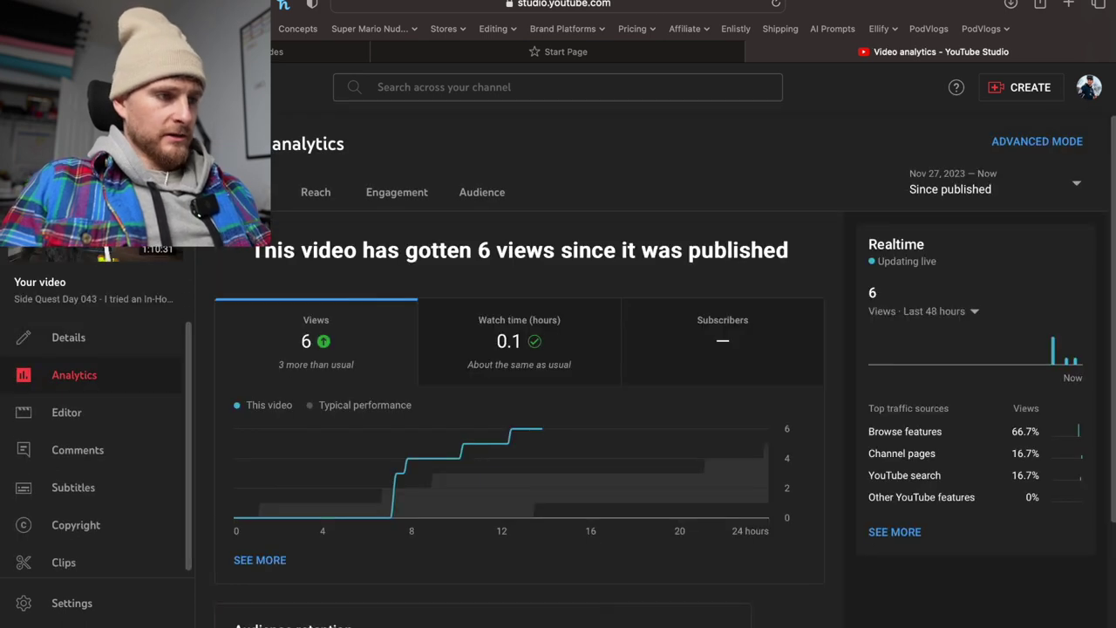
key(super+bracketleft)
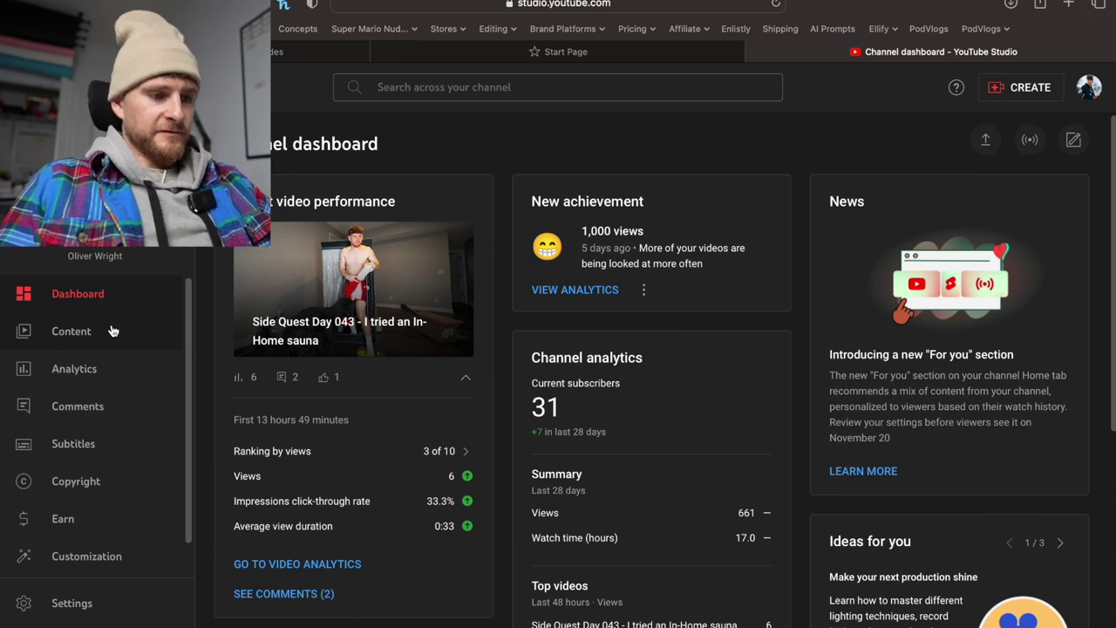
Open the details of the scheduled 1080 Template video in the channel content and upload 1.jpg as its thumbnail
click(112, 330)
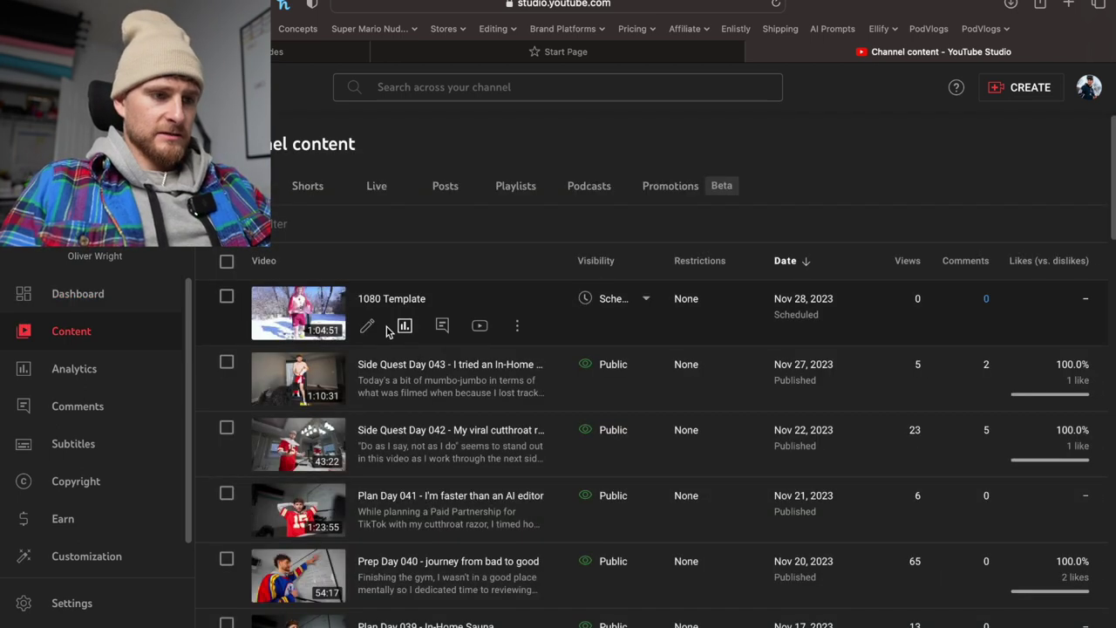
click(368, 327)
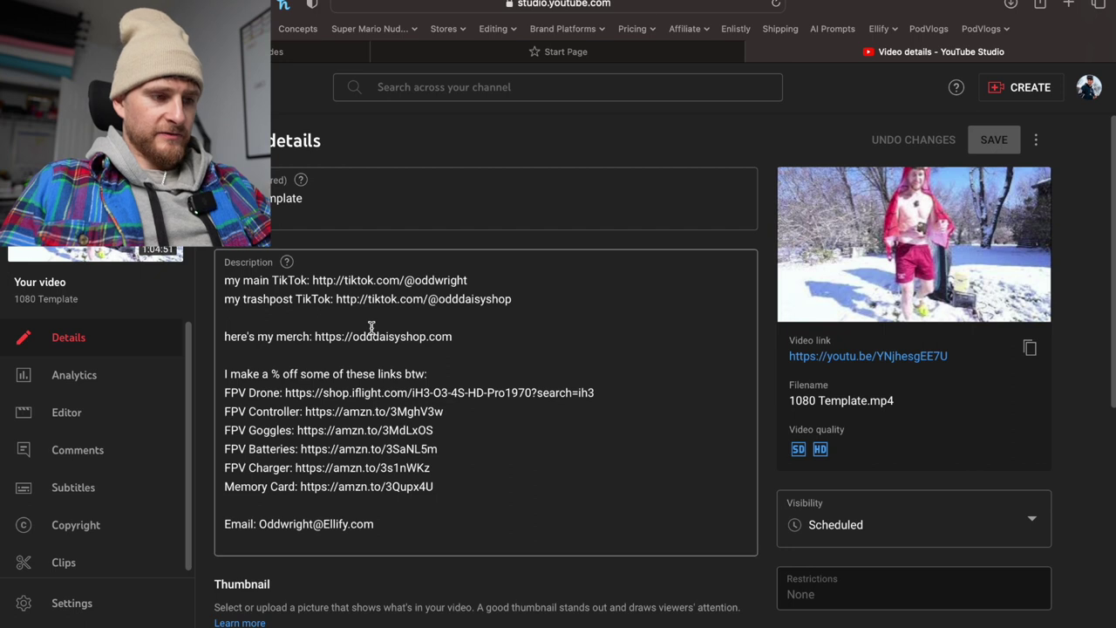
scroll(217, 376, down, 5)
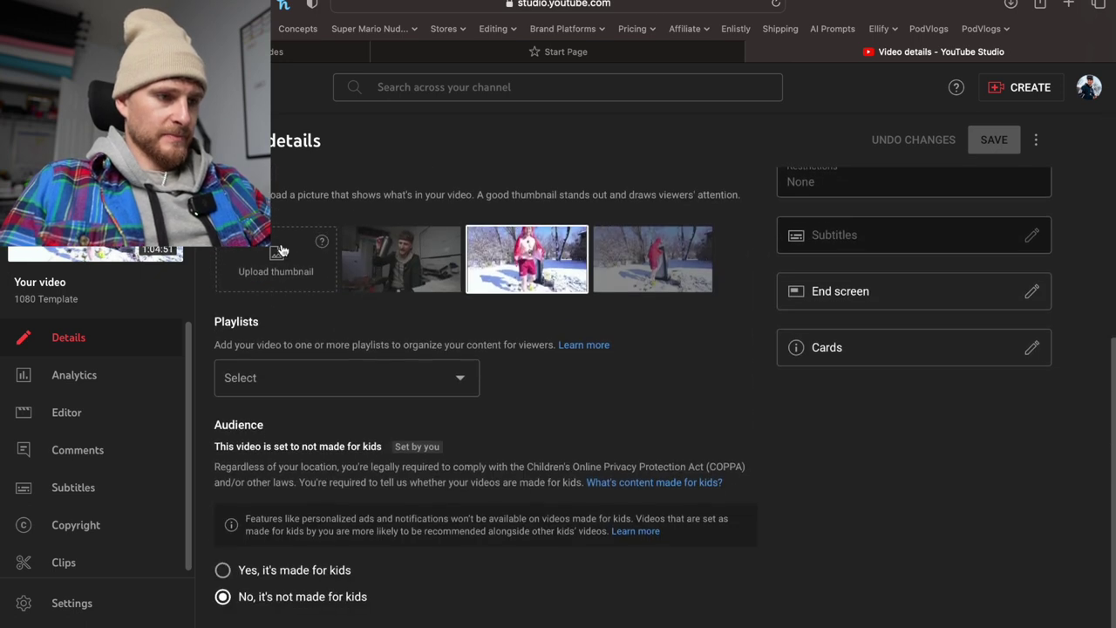
click(281, 250)
click(472, 229)
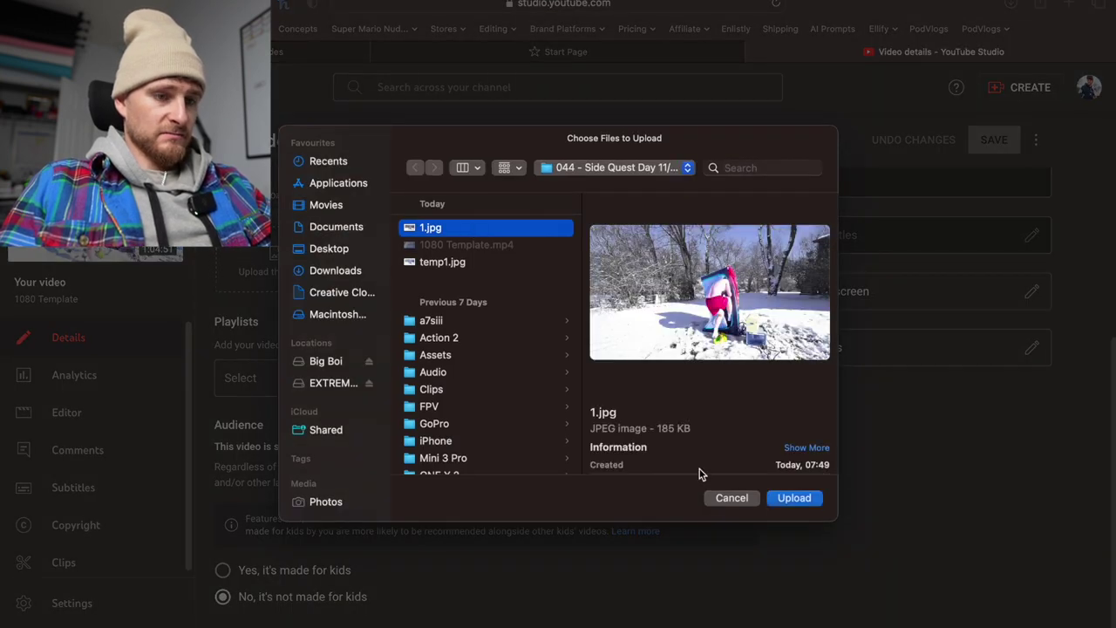
click(793, 498)
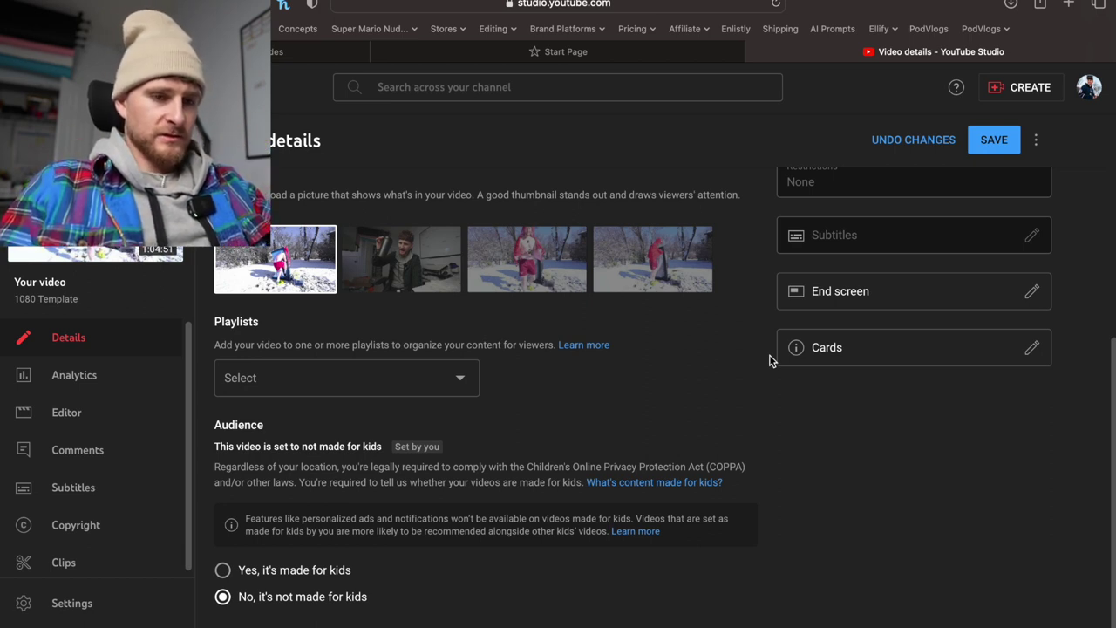
Start the description above the links with "Day 3, but actually day 2, of the TikTok at-home sauna series and you can"
scroll(769, 360, up, 1)
scroll(769, 360, up, 7)
click(225, 281)
key(Return)
key(Return)
click(225, 298)
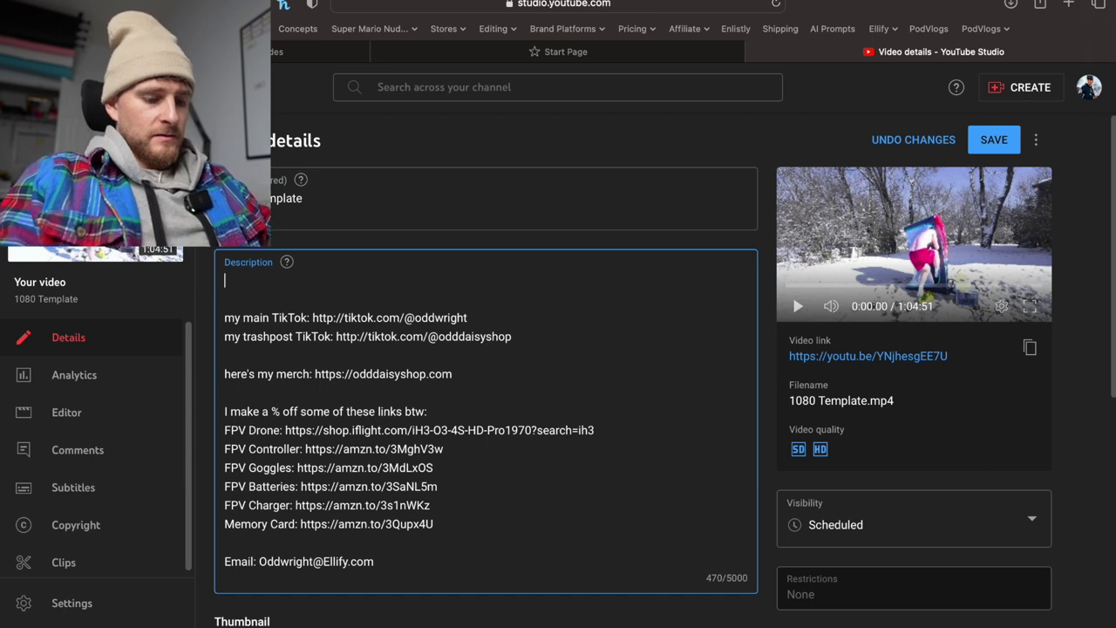
text(Day)
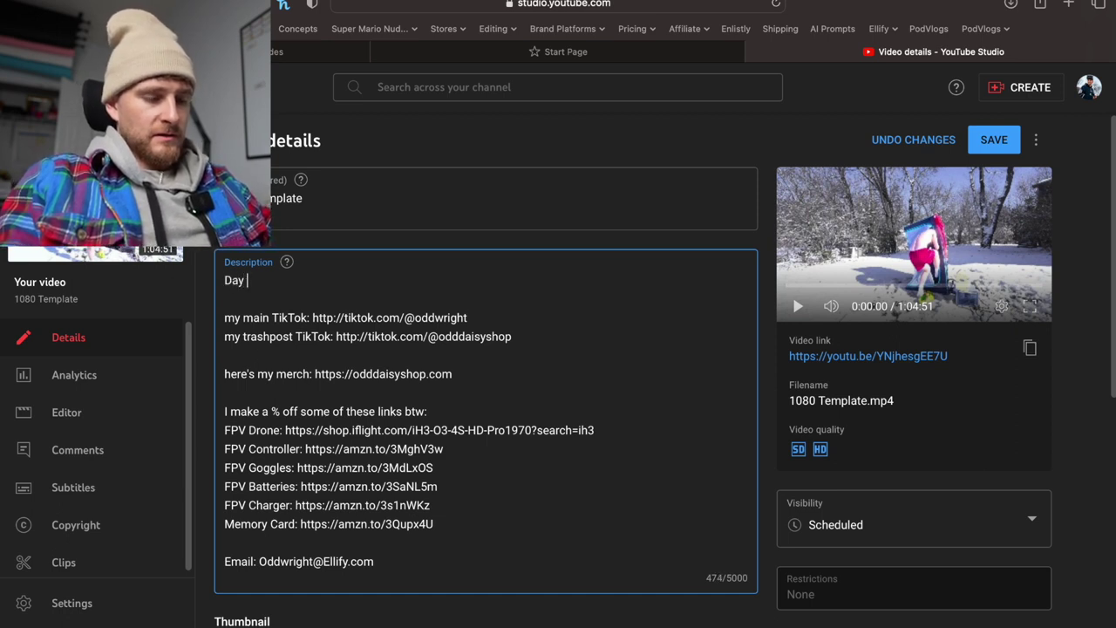
text( 3, but )
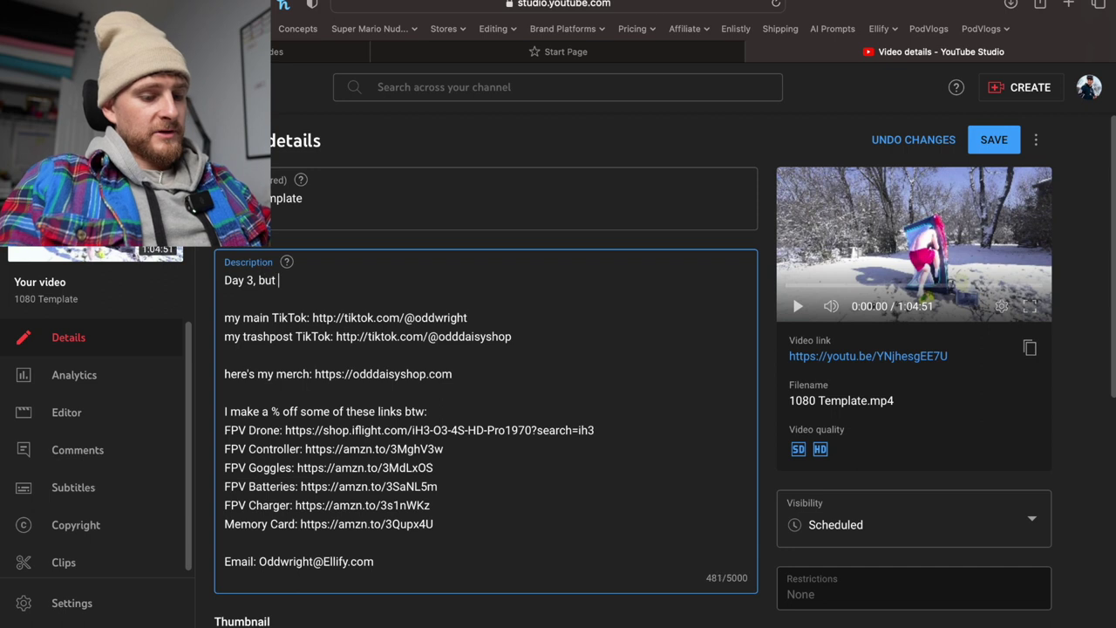
text(actually day 2, of the TikTok at-home sauna)
text(es and you can )
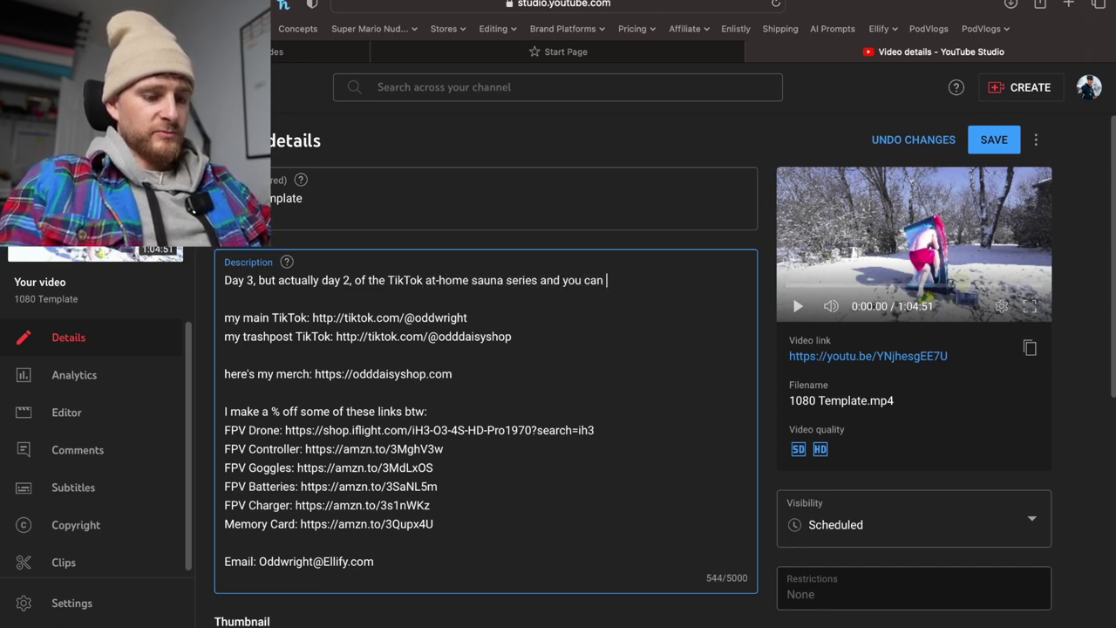
Complete the description's first sentence with "probably guess I did it out in the snow with my new wallpaper steamer."
text(probably gues)
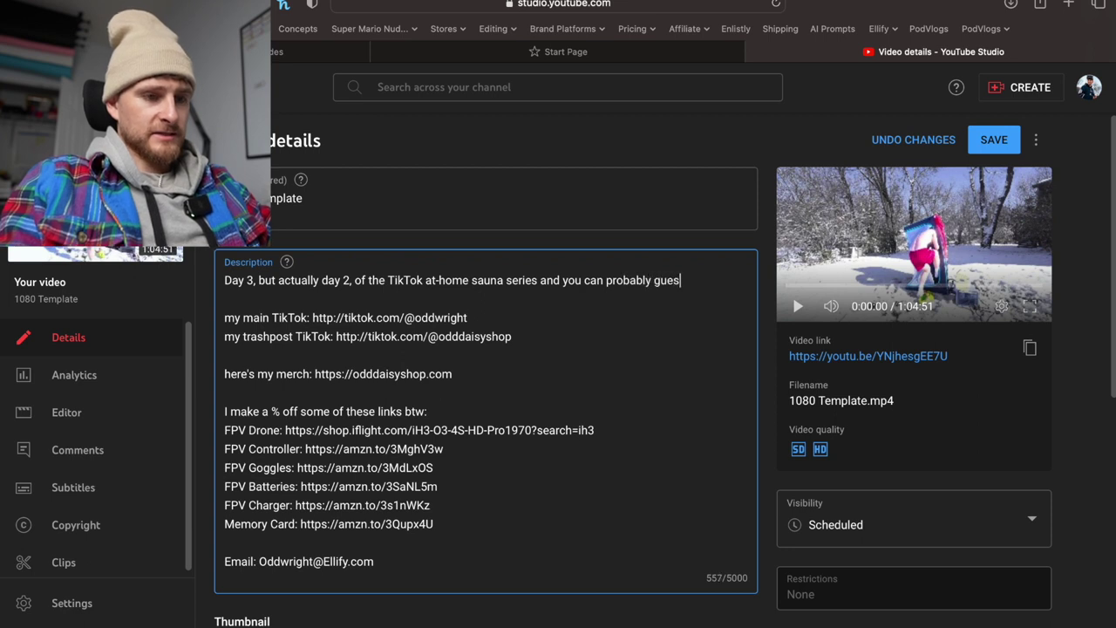
text(s I di)
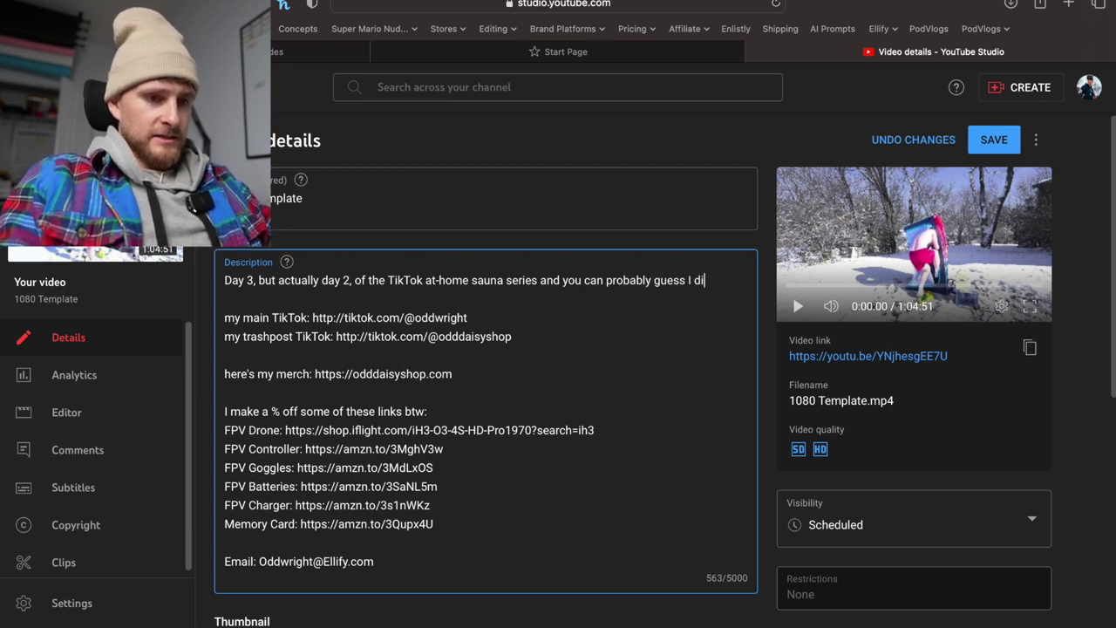
text(d it out in the sno)
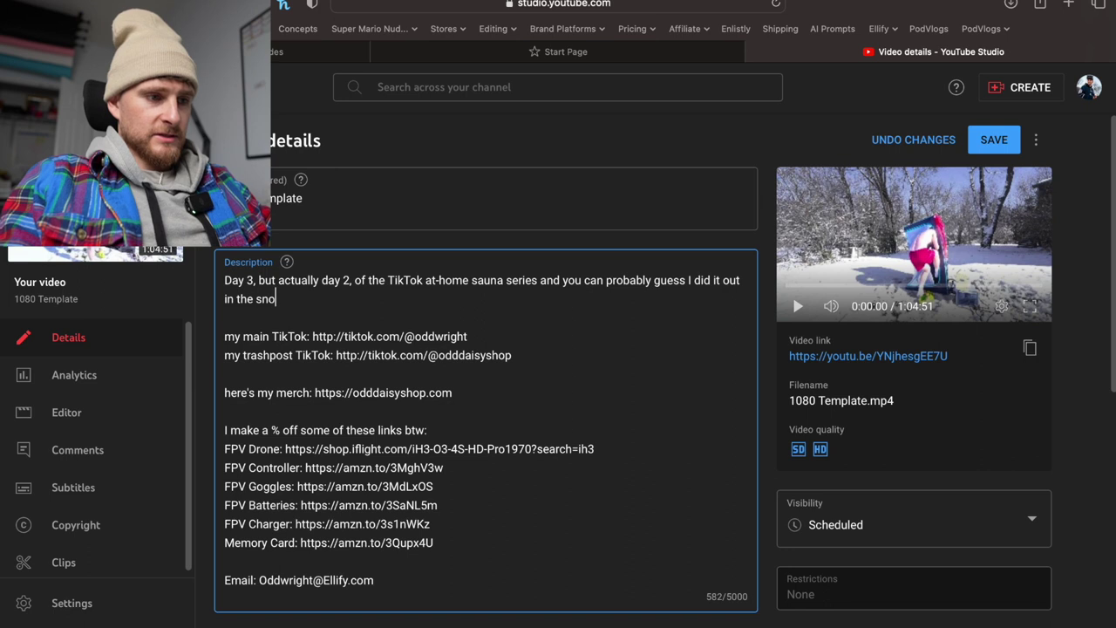
text(w with my new st)
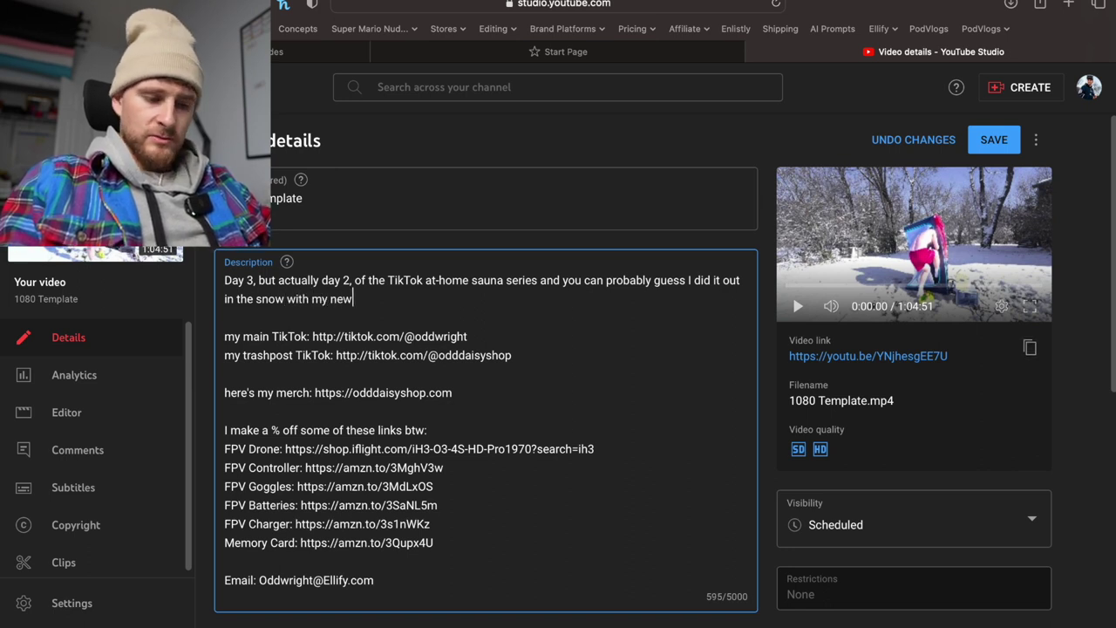
key(BackSpace)
key(BackSpace)
text(wa)
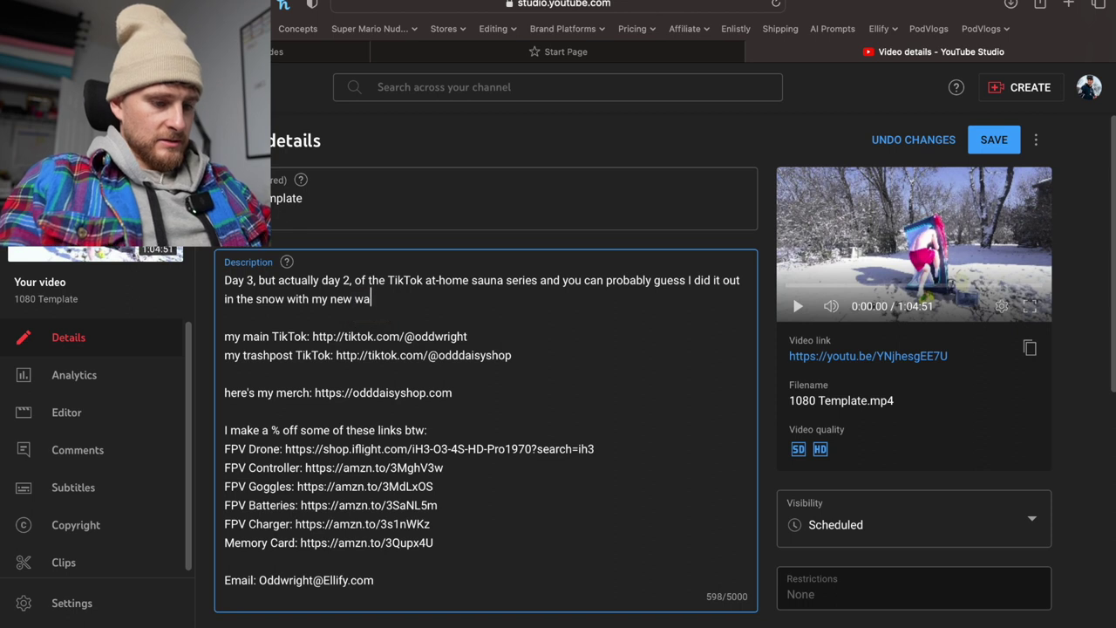
text(llpaper steamer.)
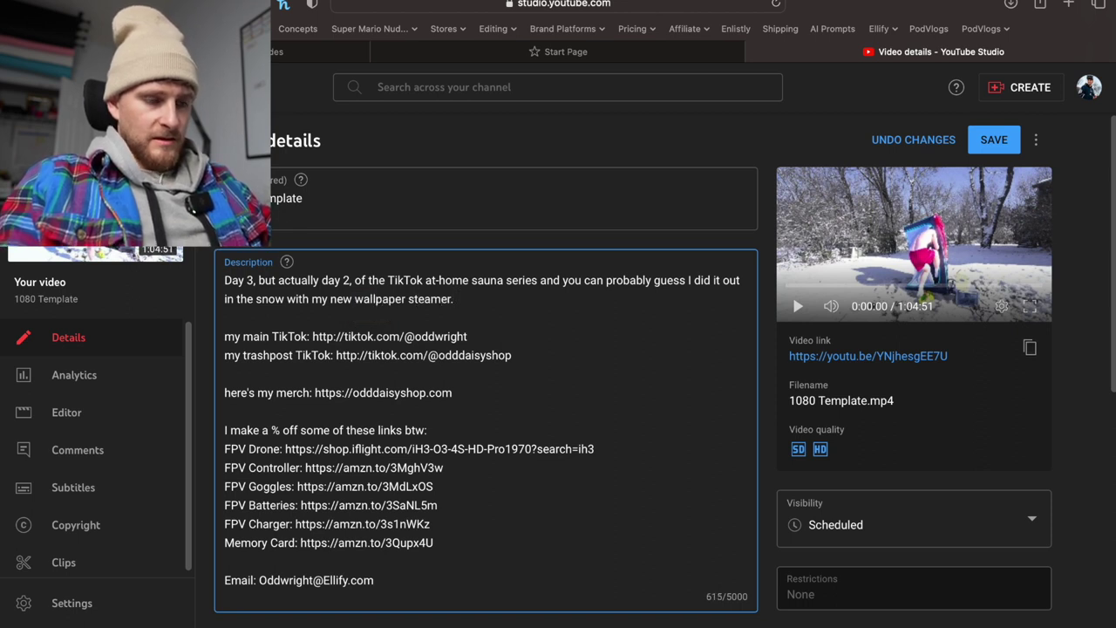
Switch to Final Cut Pro to review the whole 1080 Template timeline for the video's content, and return to the browser
key(super+Tab)
key(super+Tab)
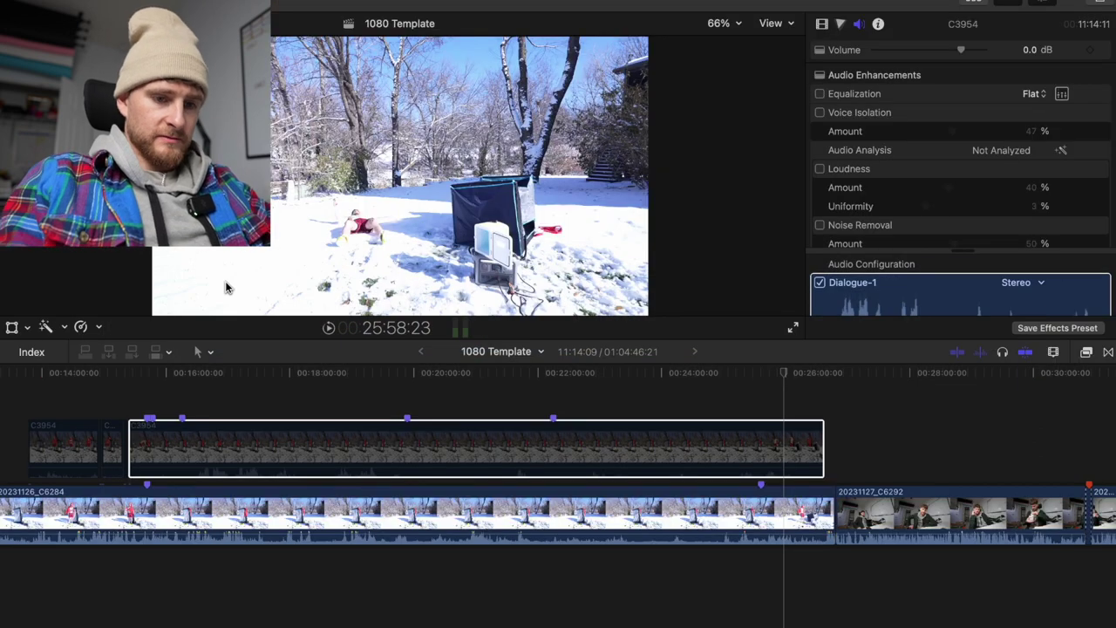
key(shift+z)
click(430, 449)
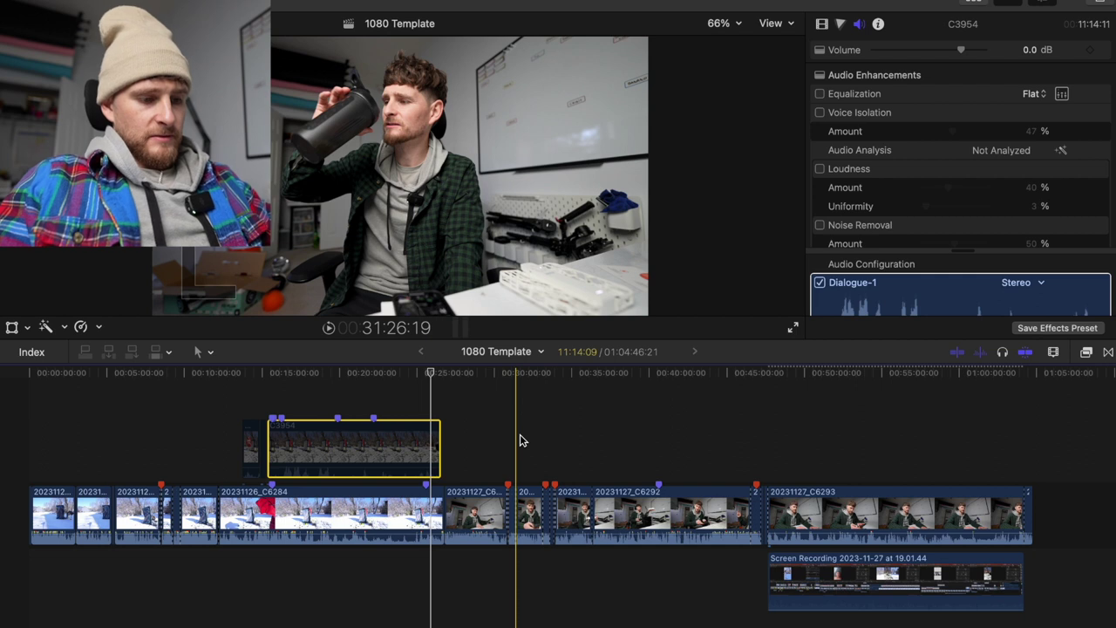
key(super+Tab)
Add the sentence "I also tried out a self-flying drone for another TikTok and that seemed pretty cool." to the description's opening paragraph
text(I al)
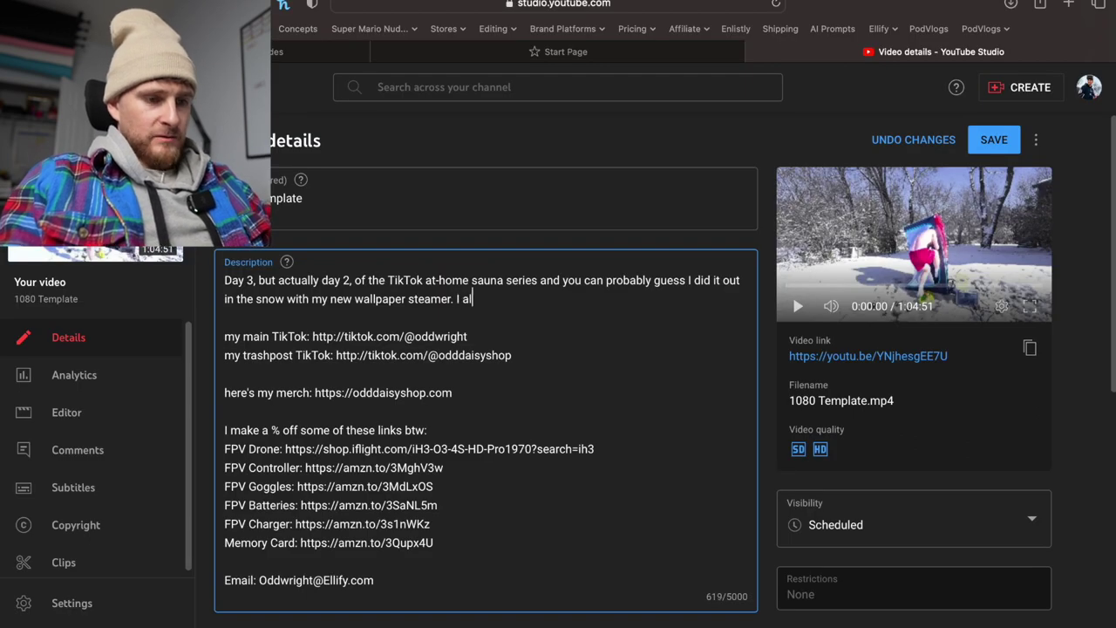
text(so tried out a )
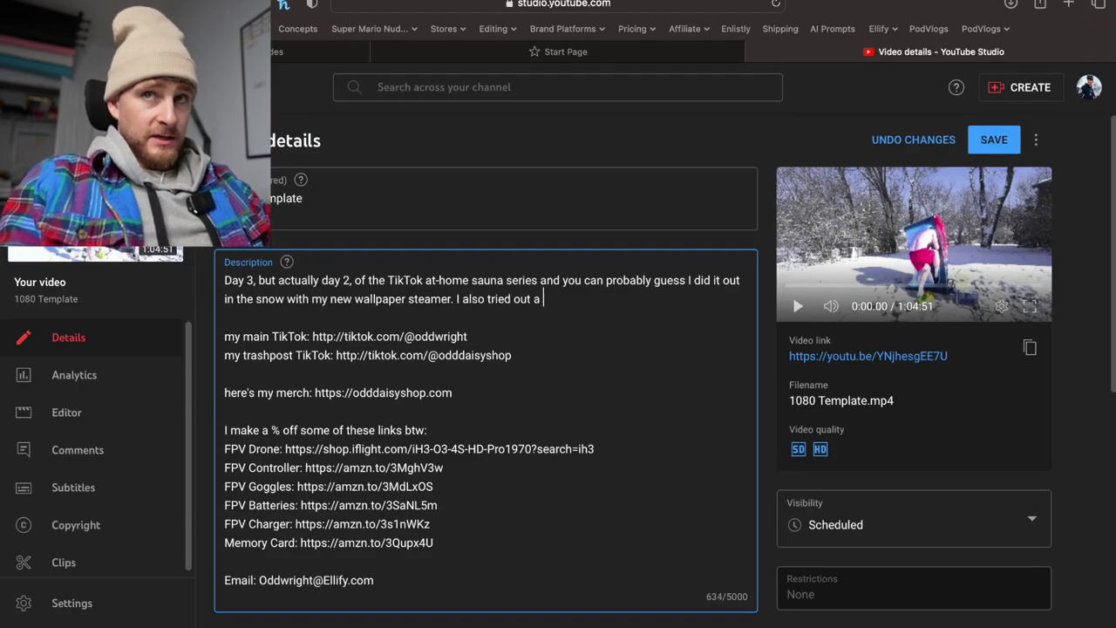
text(self-)
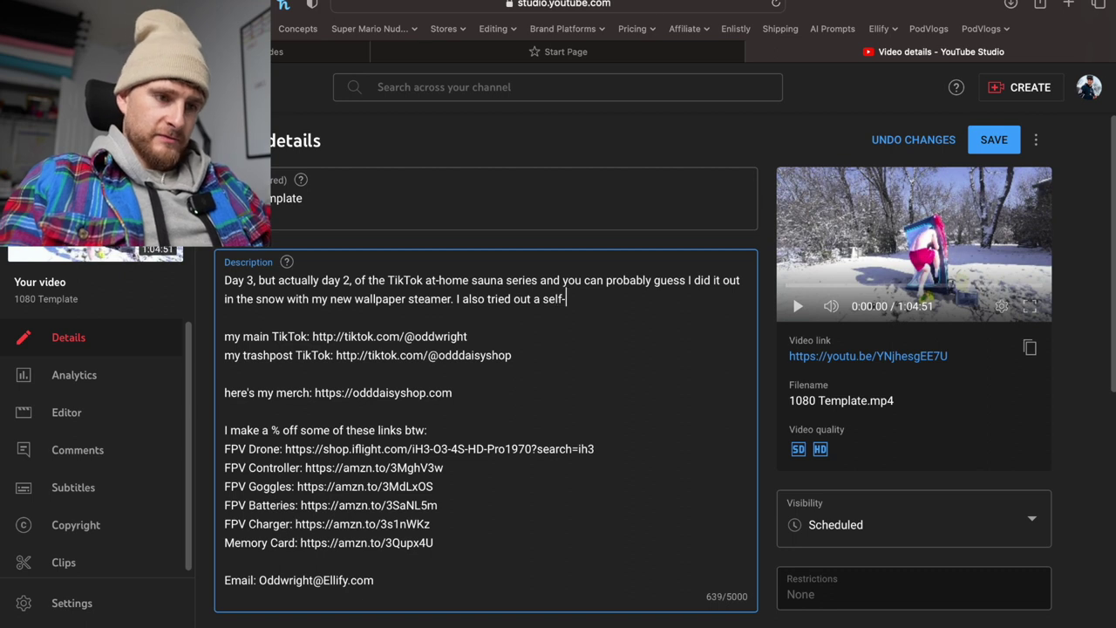
text(flying)
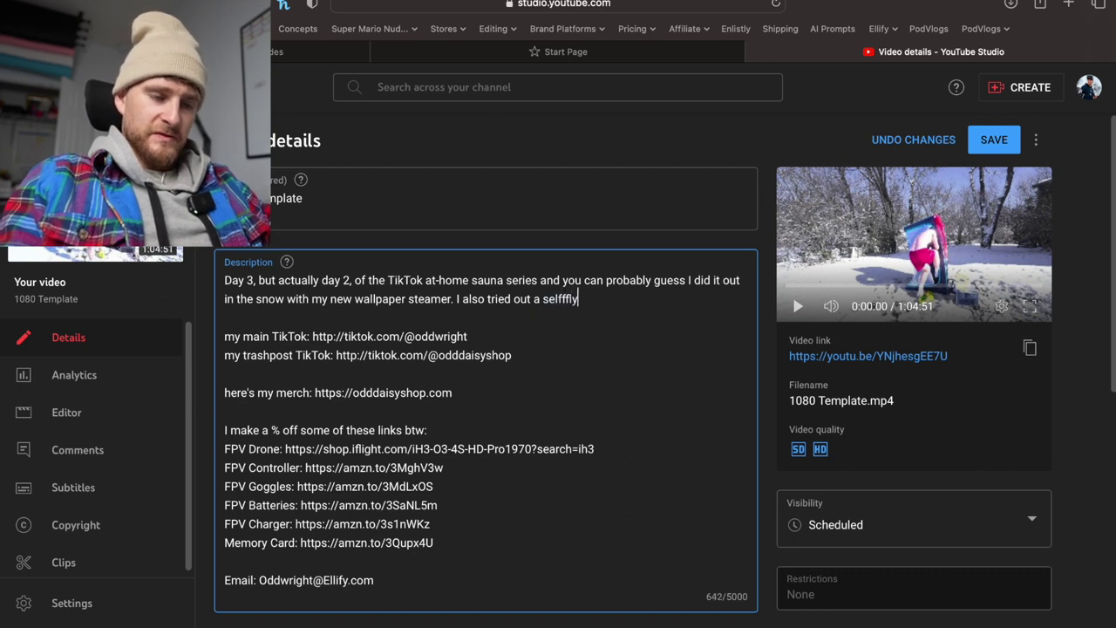
key(BackSpace)
key(BackSpace)
key(BackSpace)
key(BackSpace)
key(BackSpace)
key(BackSpace)
key(BackSpace)
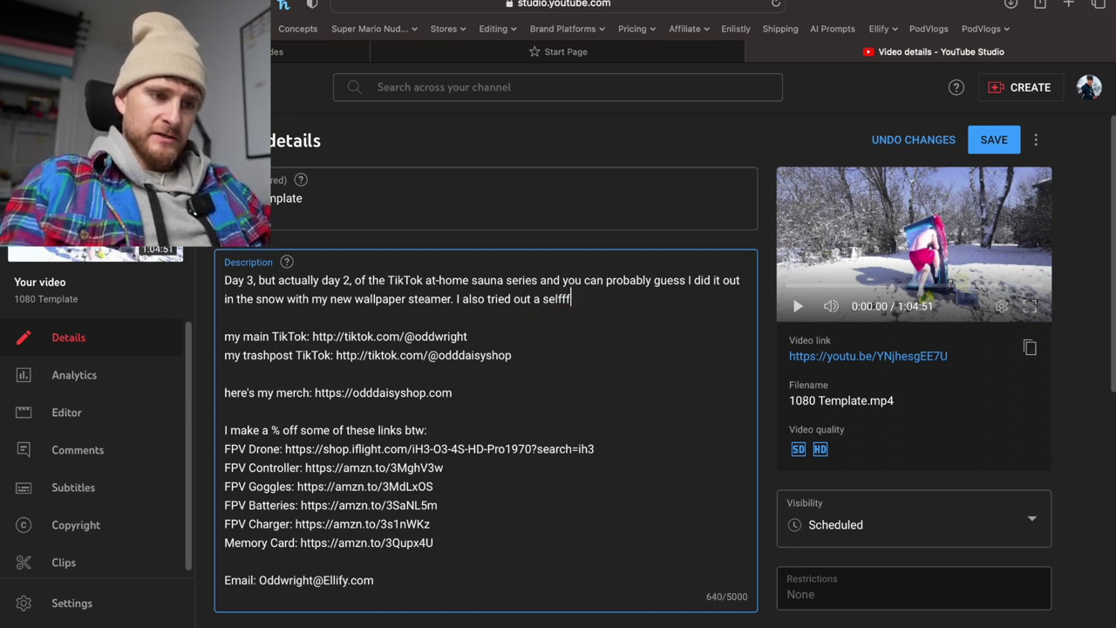
text(flying d)
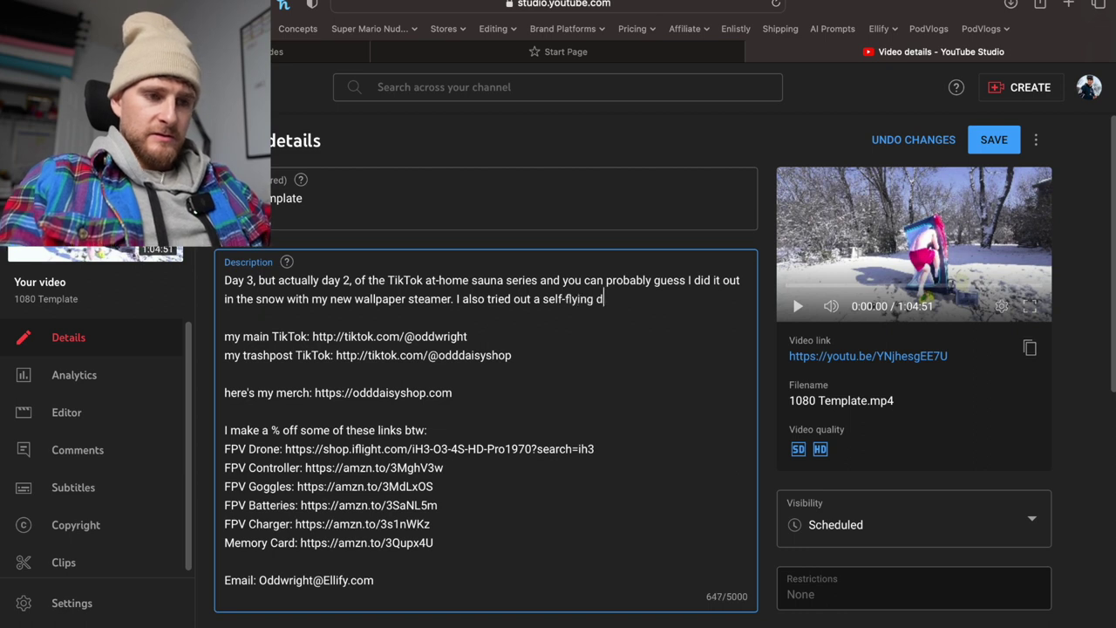
text(rone f)
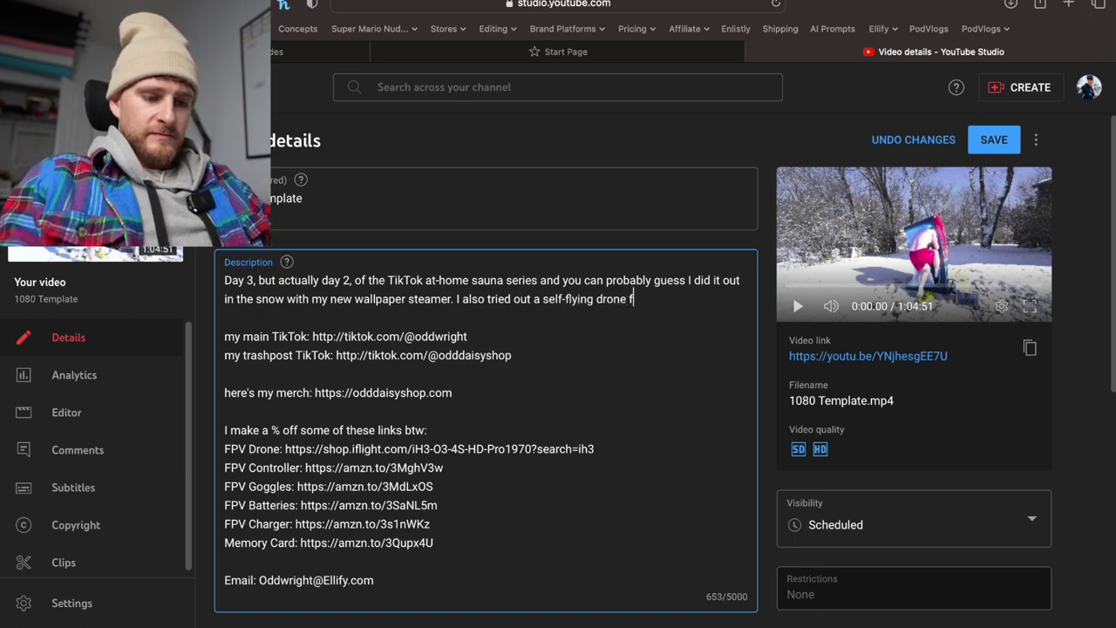
text(or another TikTok)
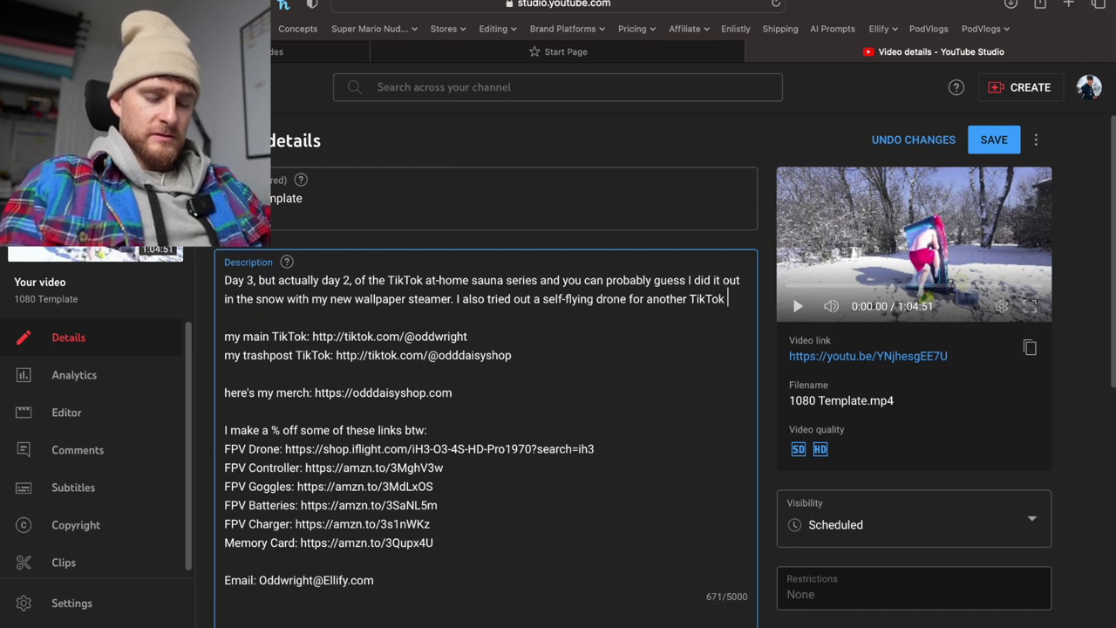
text( and that seemed pretty cool. )
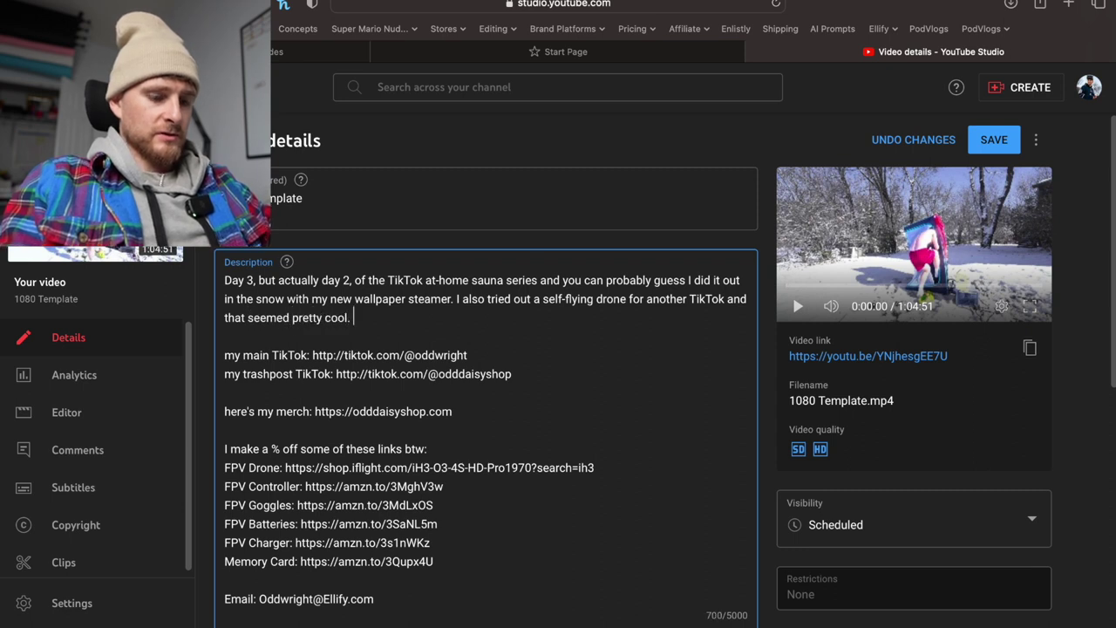
End the description's opening paragraph with "Writing this while I'm sick as a donkey."
text(Writin)
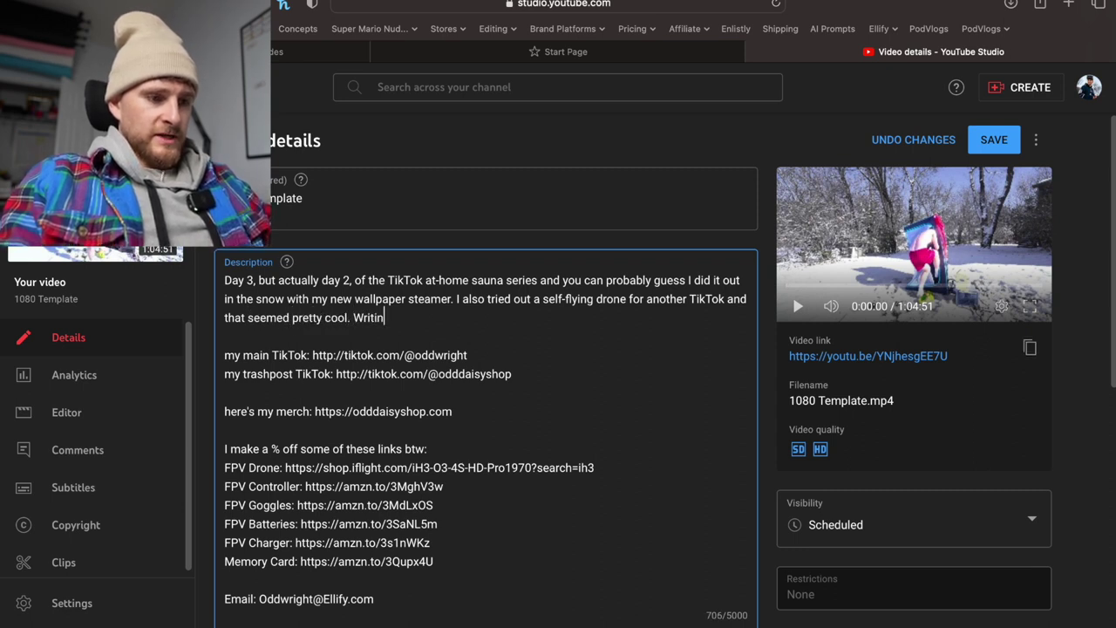
text(g this while I'm )
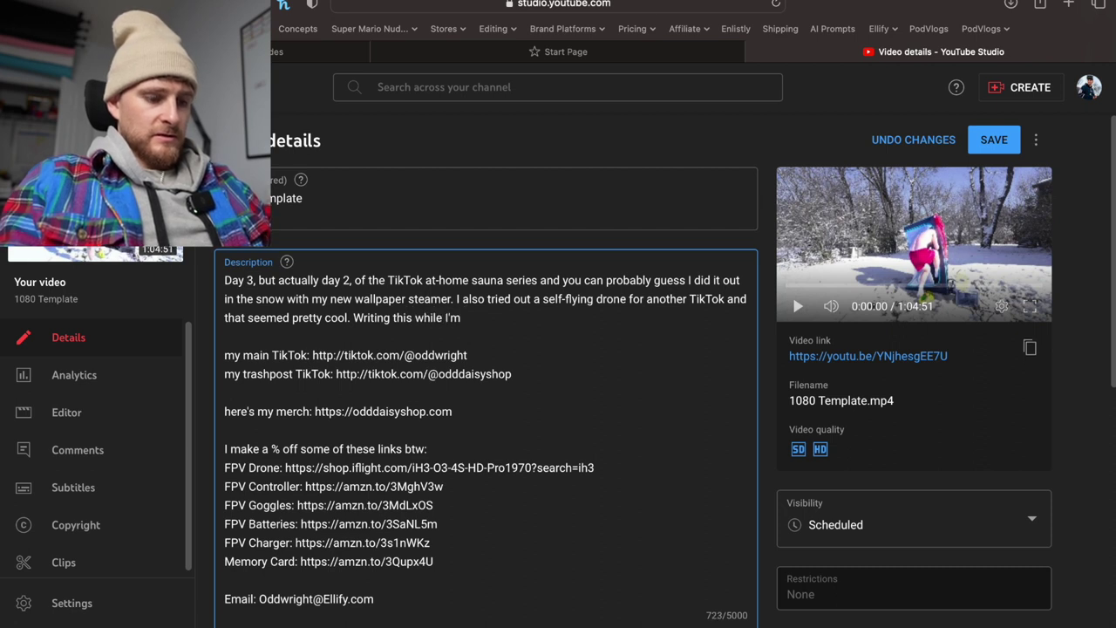
text(sick as a)
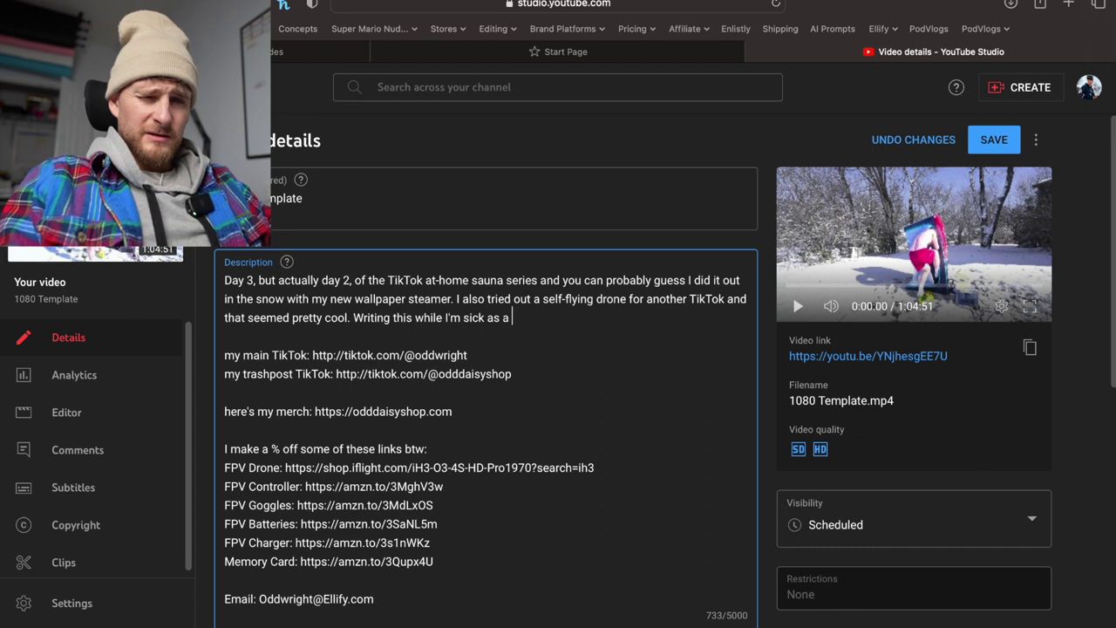
text(donkey)
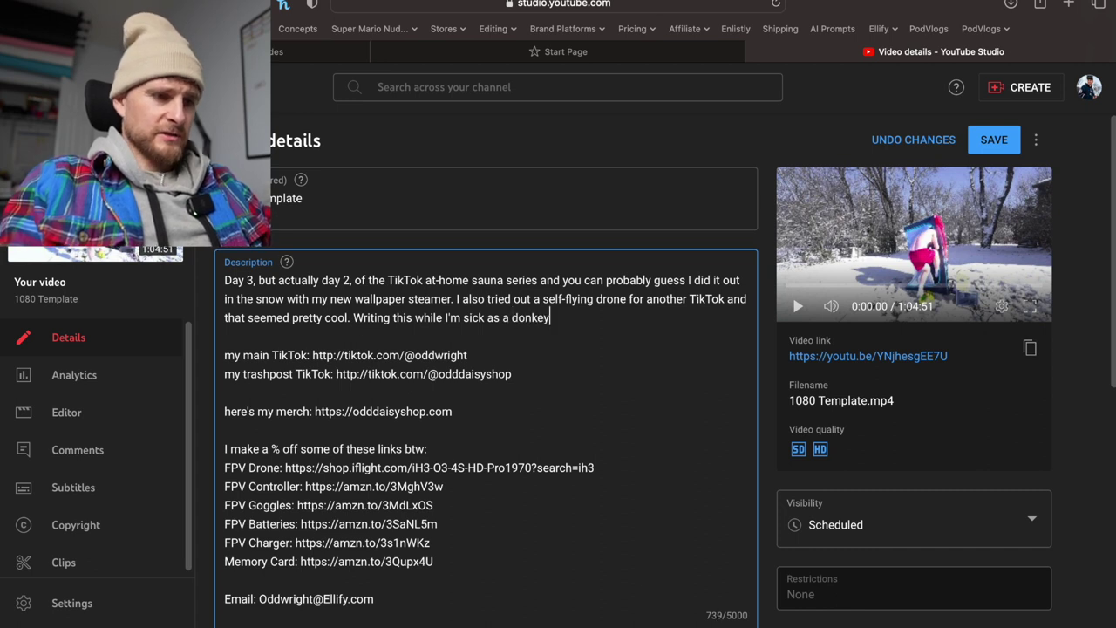
text(.)
Replace the video title with "Side Quest Day 044 - I tried an in-home sauna" and save the video details
triple_click(317, 195)
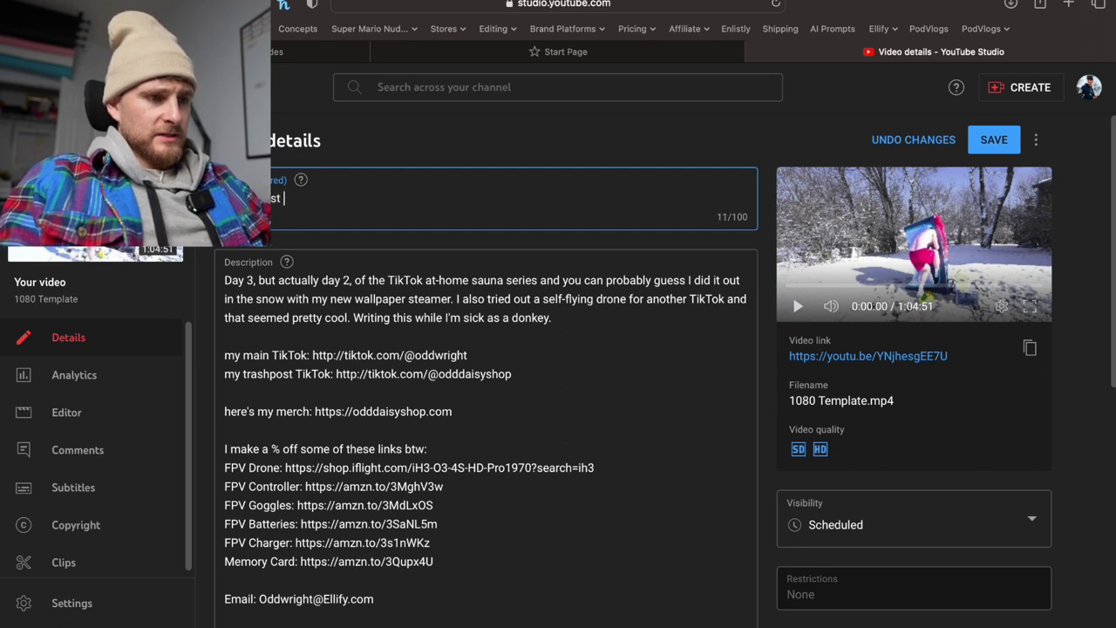
text(044 -)
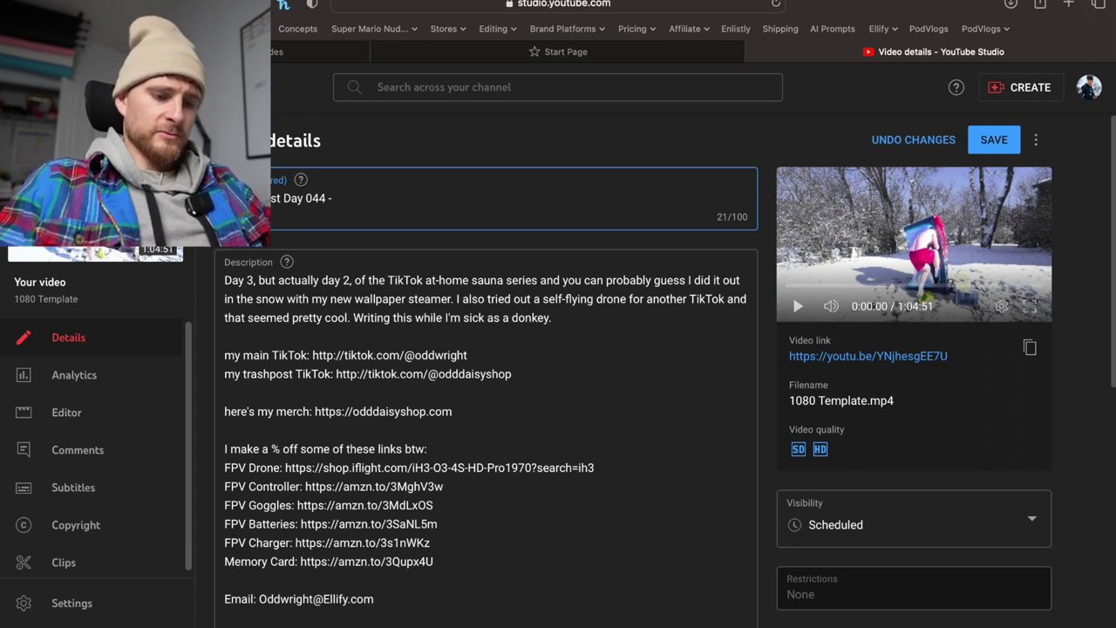
text(I tried an in-home sauna)
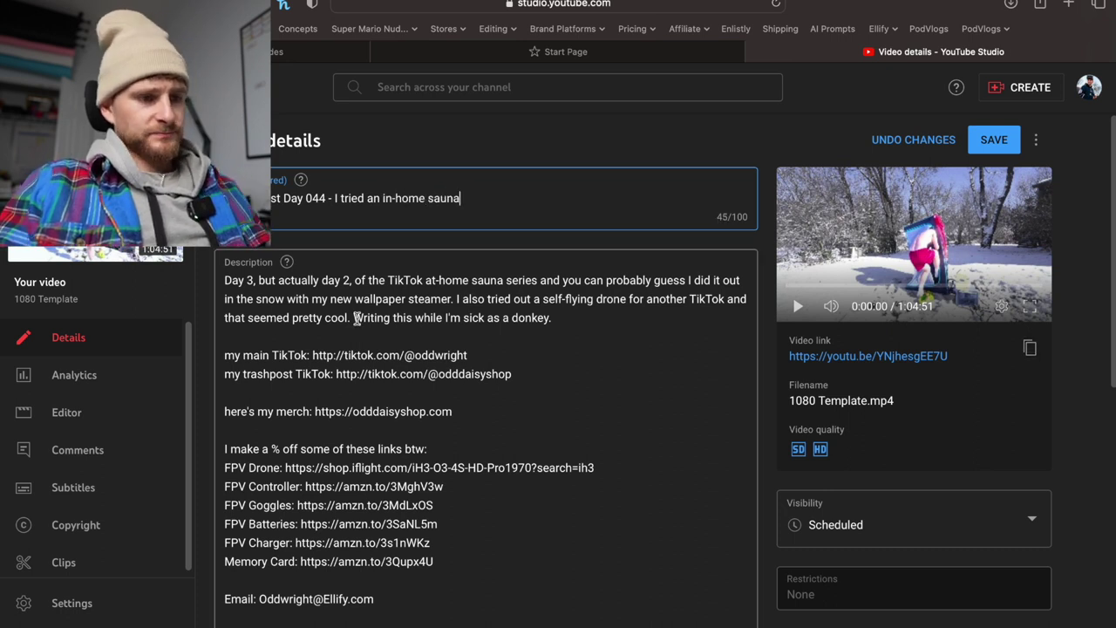
scroll(480, 355, down, 1)
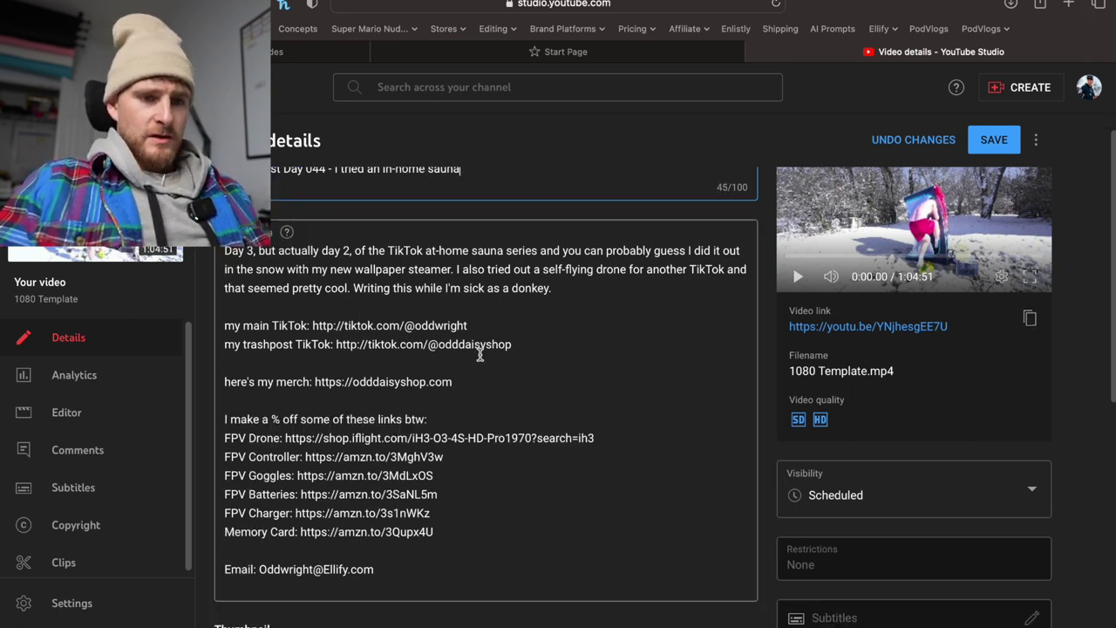
click(1001, 152)
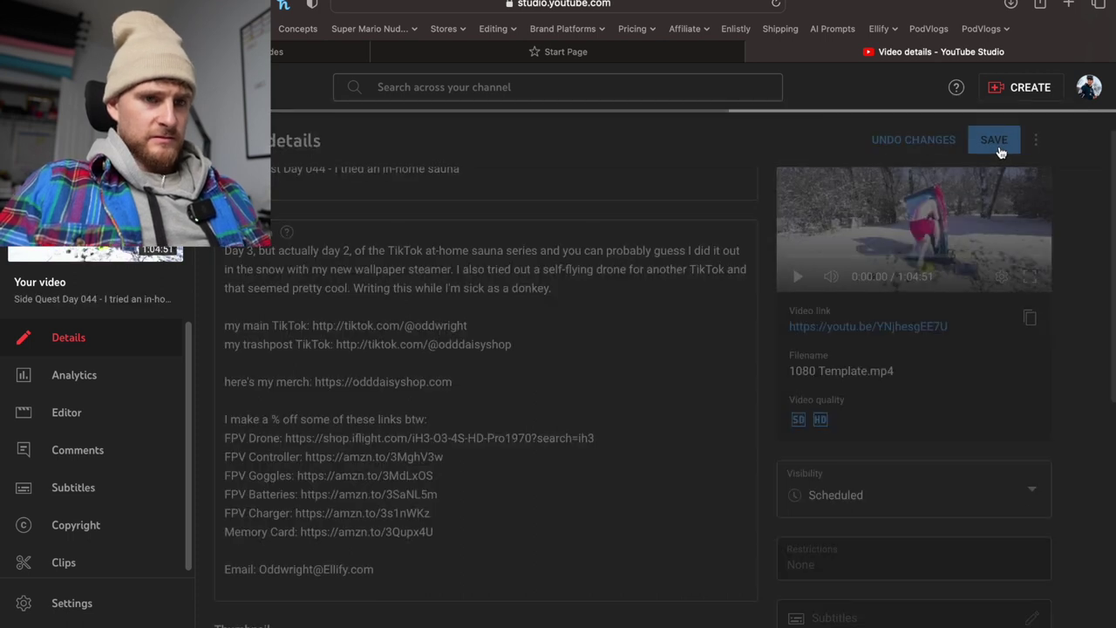